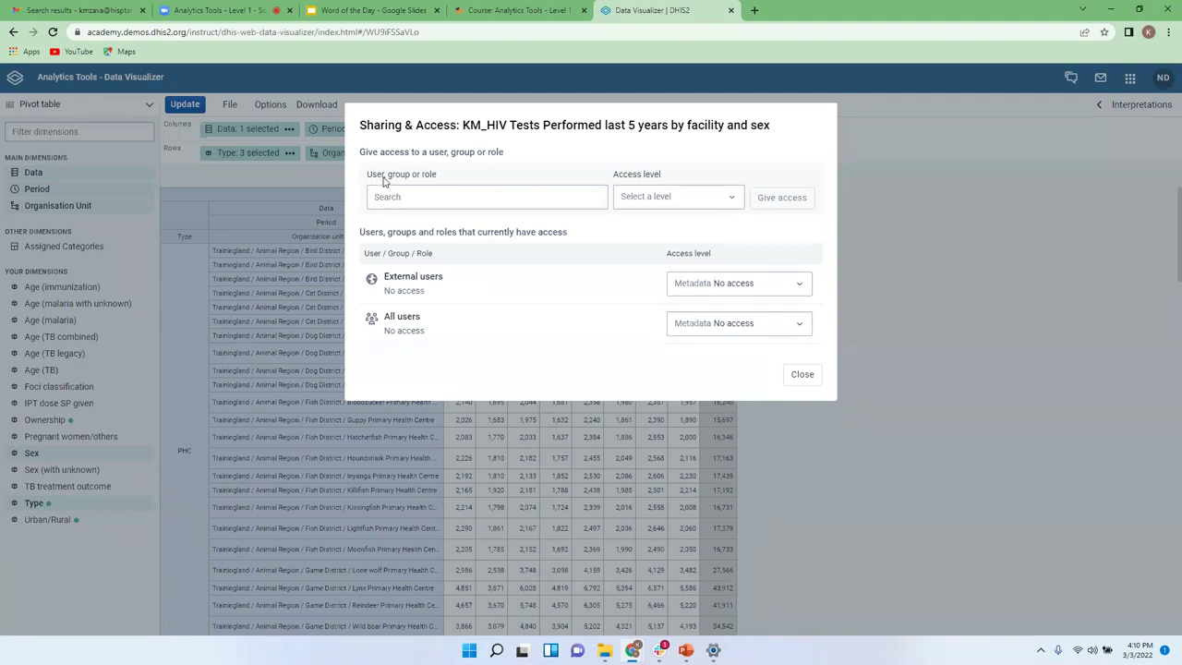
pyautogui.click(418, 197)
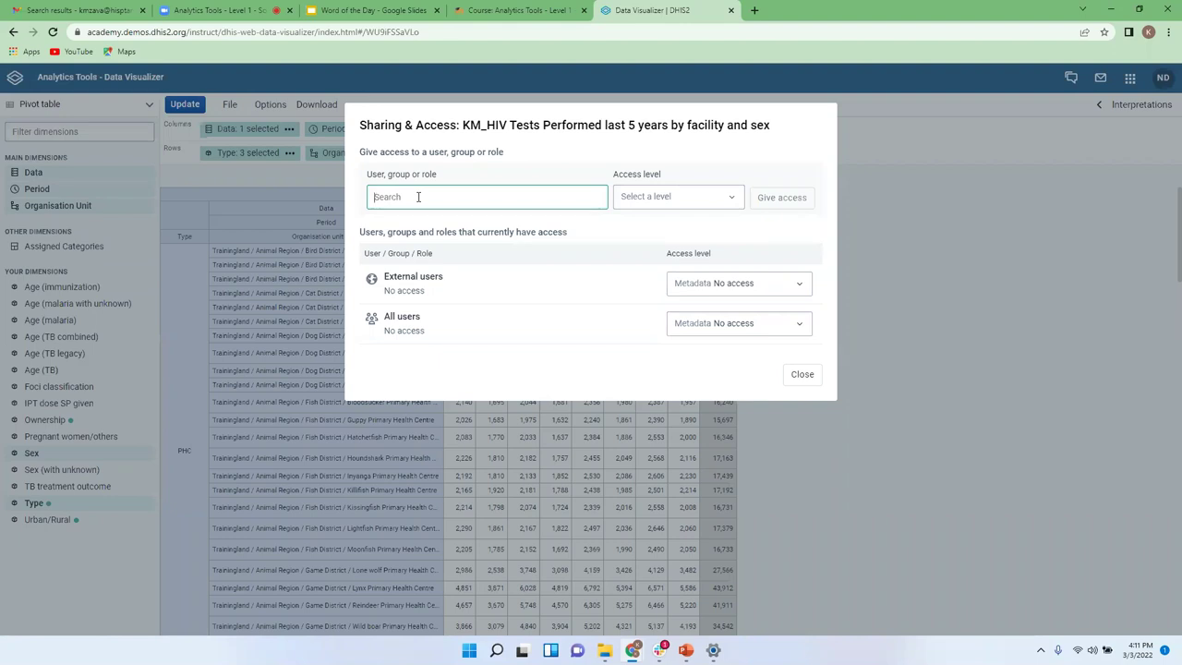
pyautogui.write('eri')
pyautogui.press('BackSpace')
pyautogui.press('BackSpace')
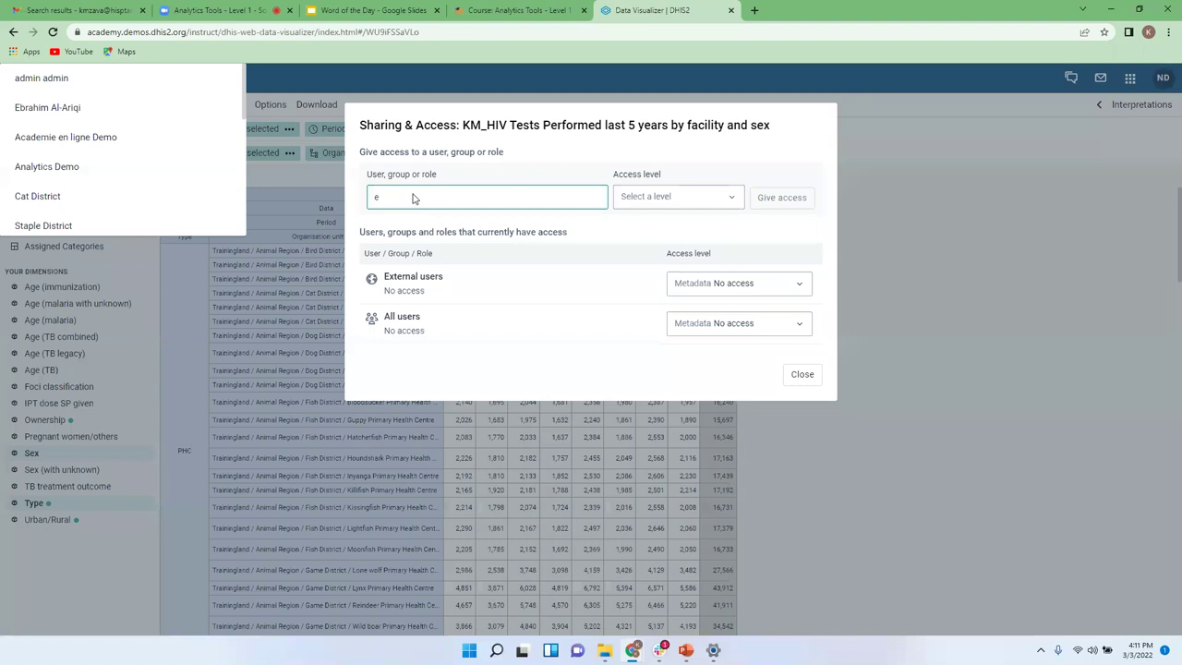
pyautogui.press('BackSpace')
# Step: Search the users, groups and roles for "ad" and select the HIV admin group
pyautogui.write('ad')
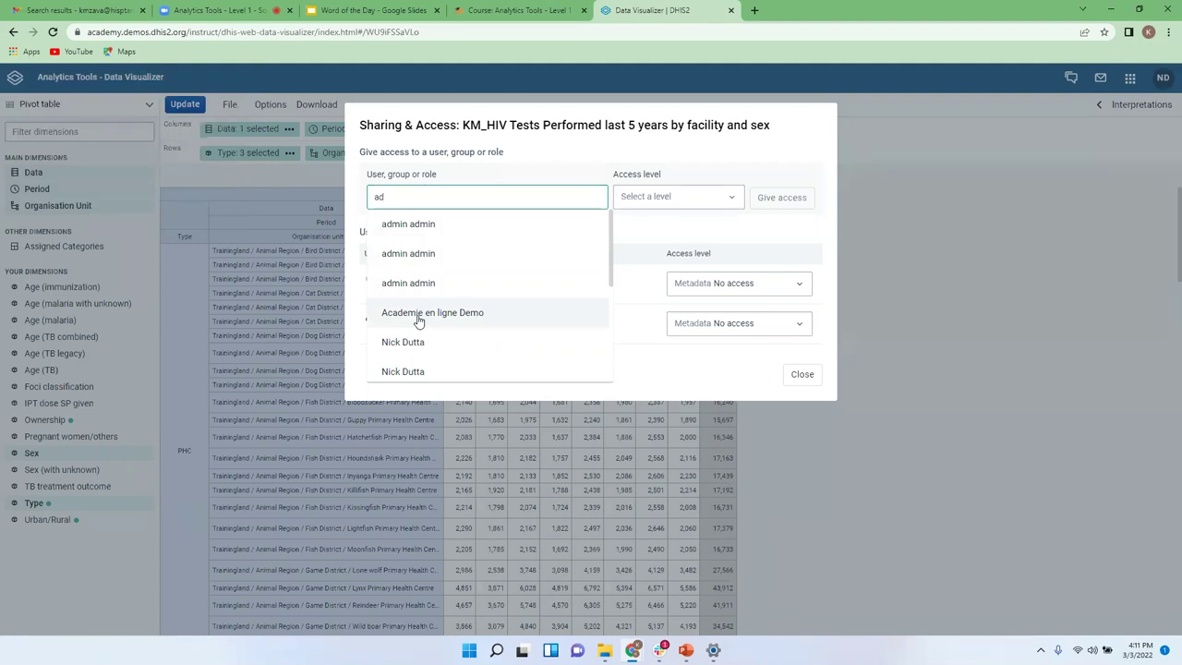
pyautogui.scroll(-3, 417, 321)
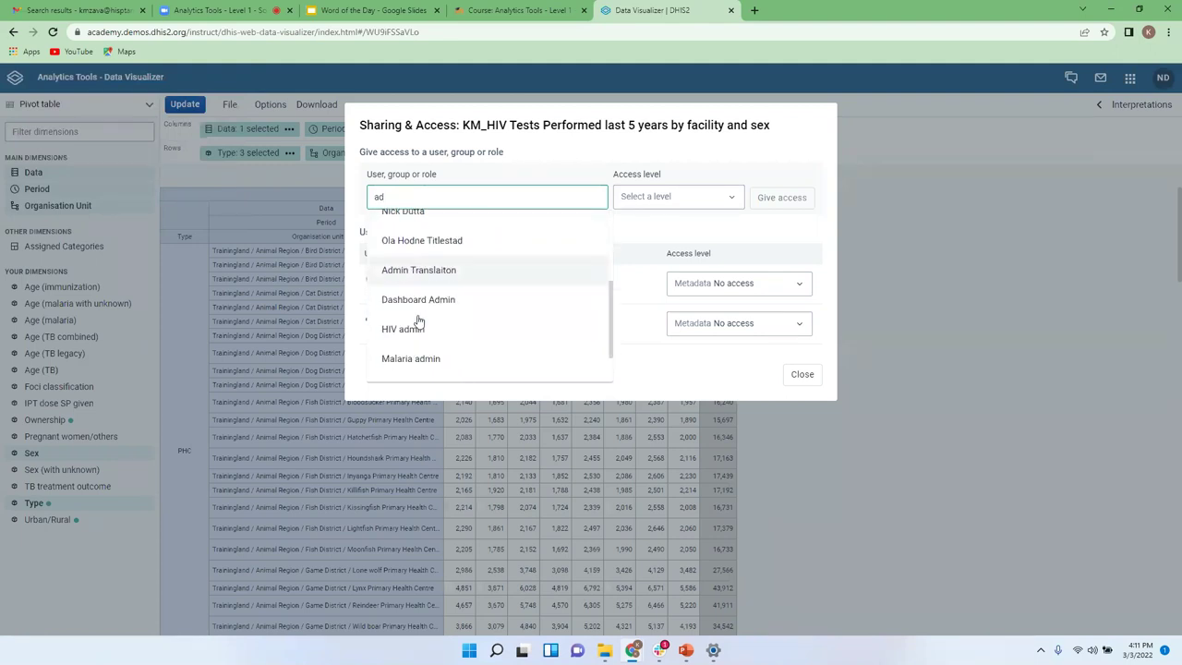
pyautogui.scroll(2, 418, 320)
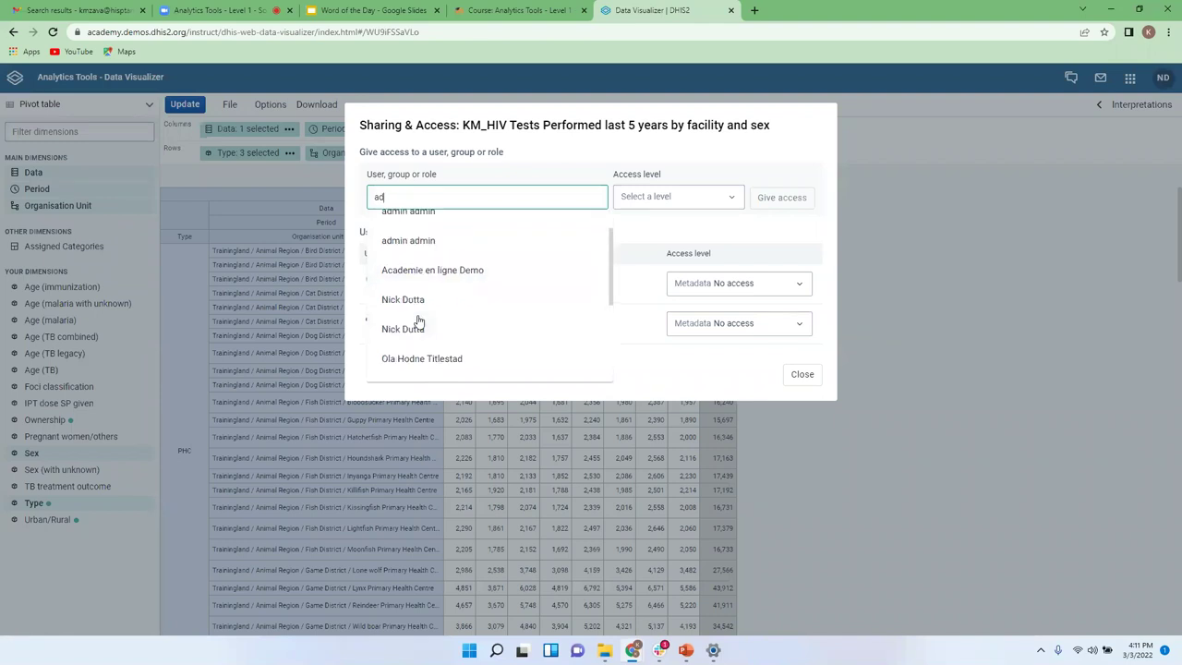
pyautogui.scroll(-1, 417, 320)
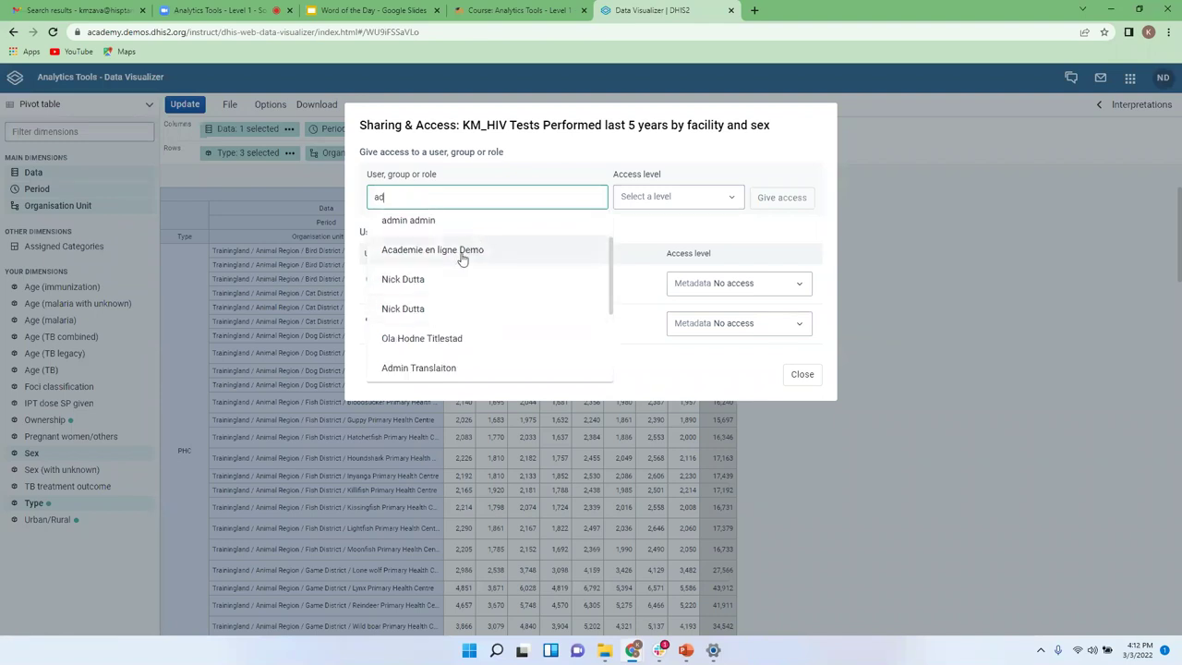
pyautogui.scroll(-1, 433, 309)
pyautogui.scroll(-1, 432, 314)
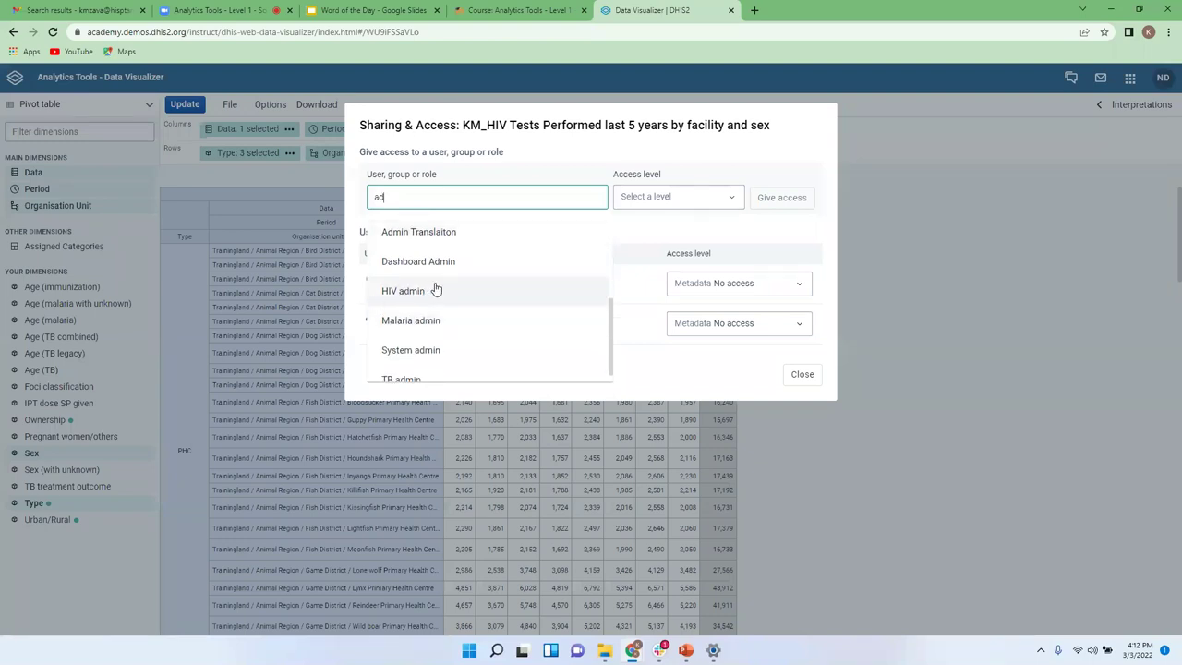
pyautogui.click(436, 290)
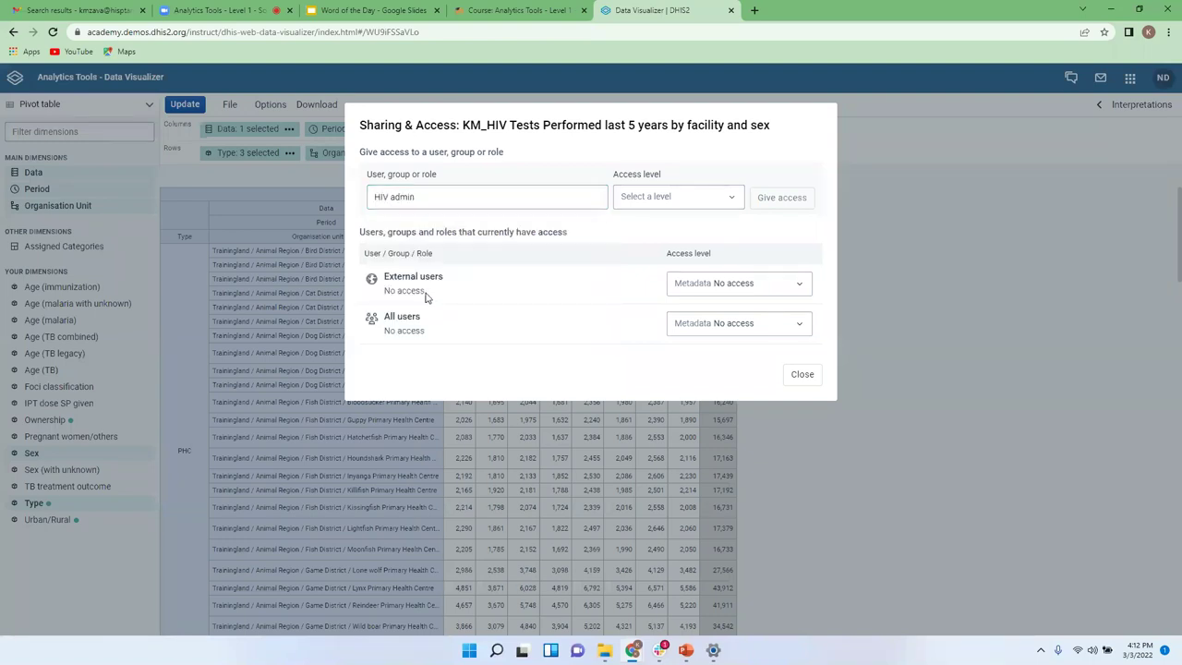
# Step: Give the HIV admin group "View only" access to the pivot table
pyautogui.click(674, 198)
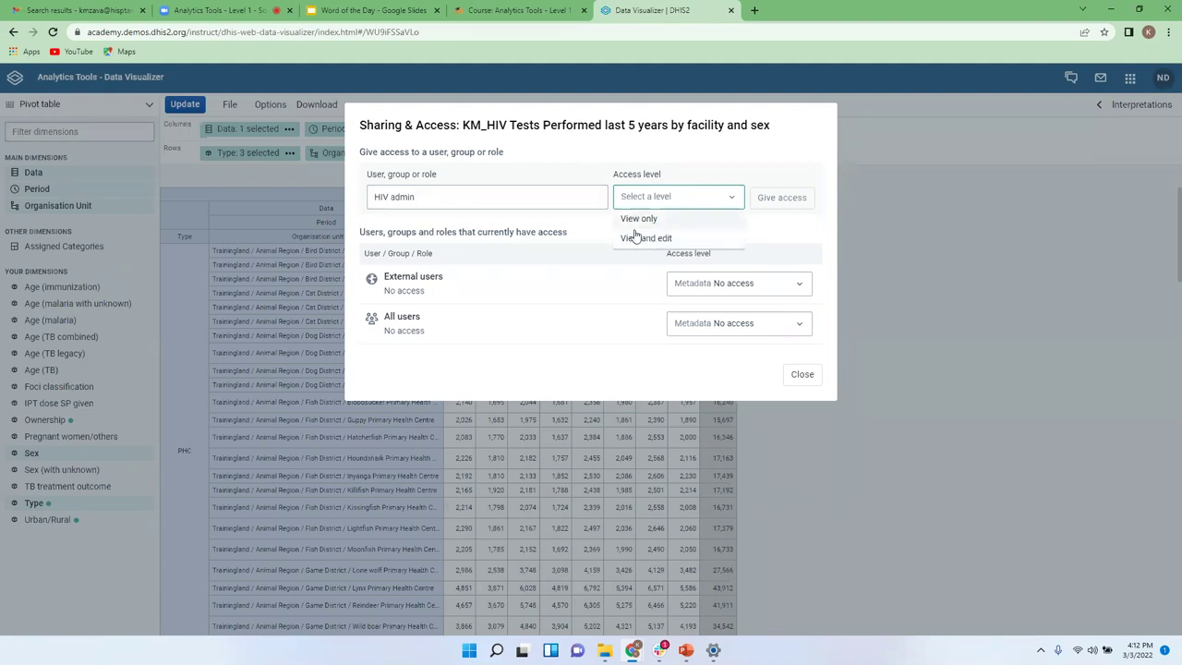
pyautogui.click(650, 218)
pyautogui.click(767, 199)
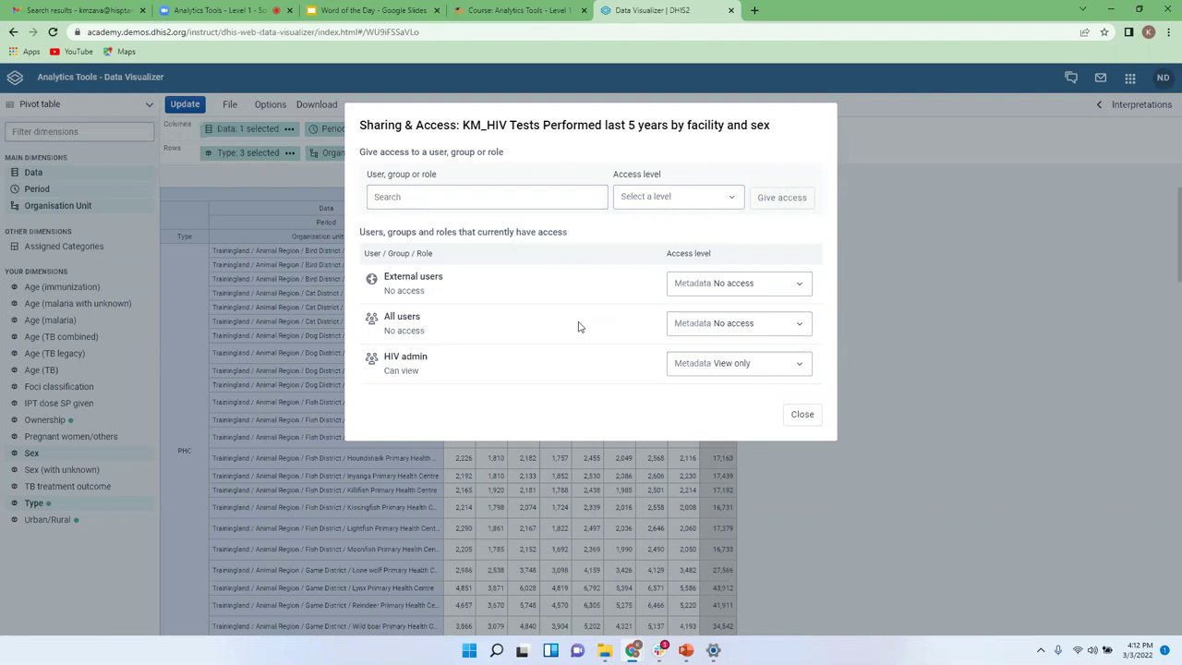
# Step: Remove the HIV admin group's access to the pivot table
pyautogui.click(774, 367)
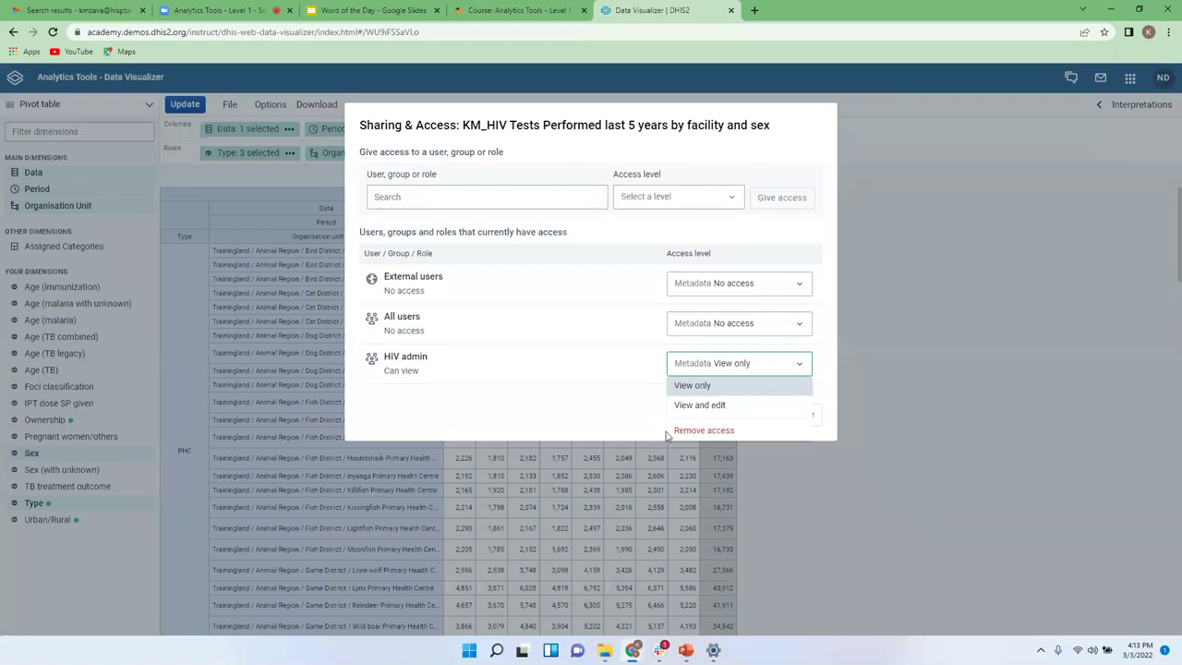
pyautogui.click(703, 430)
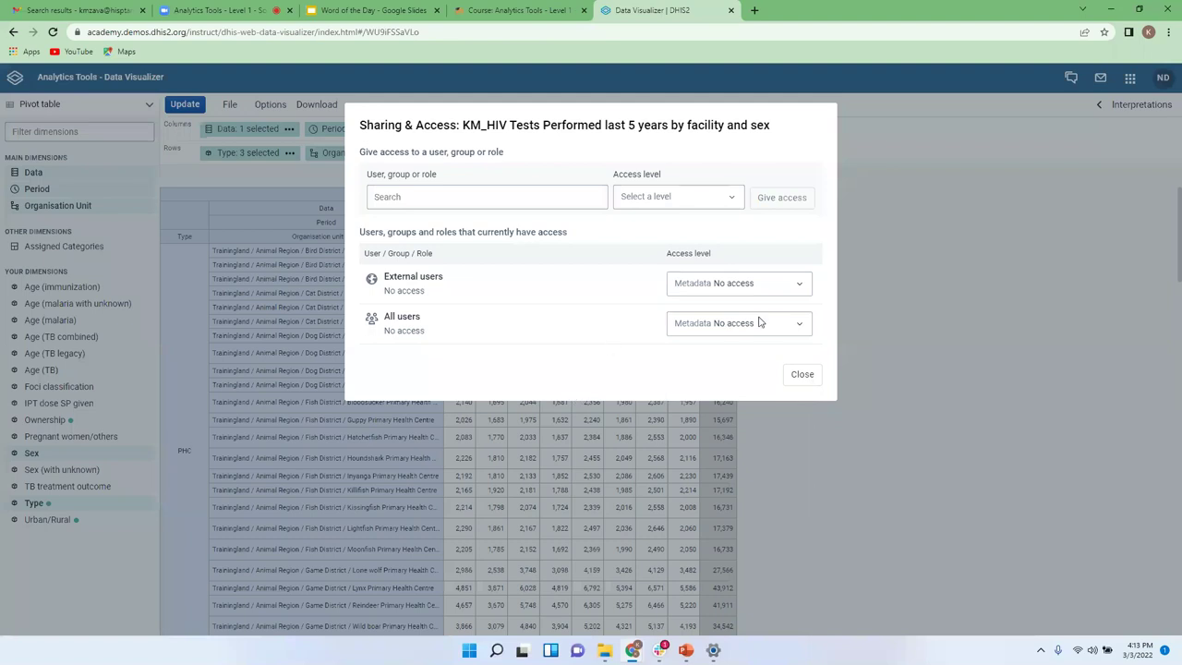
pyautogui.click(698, 326)
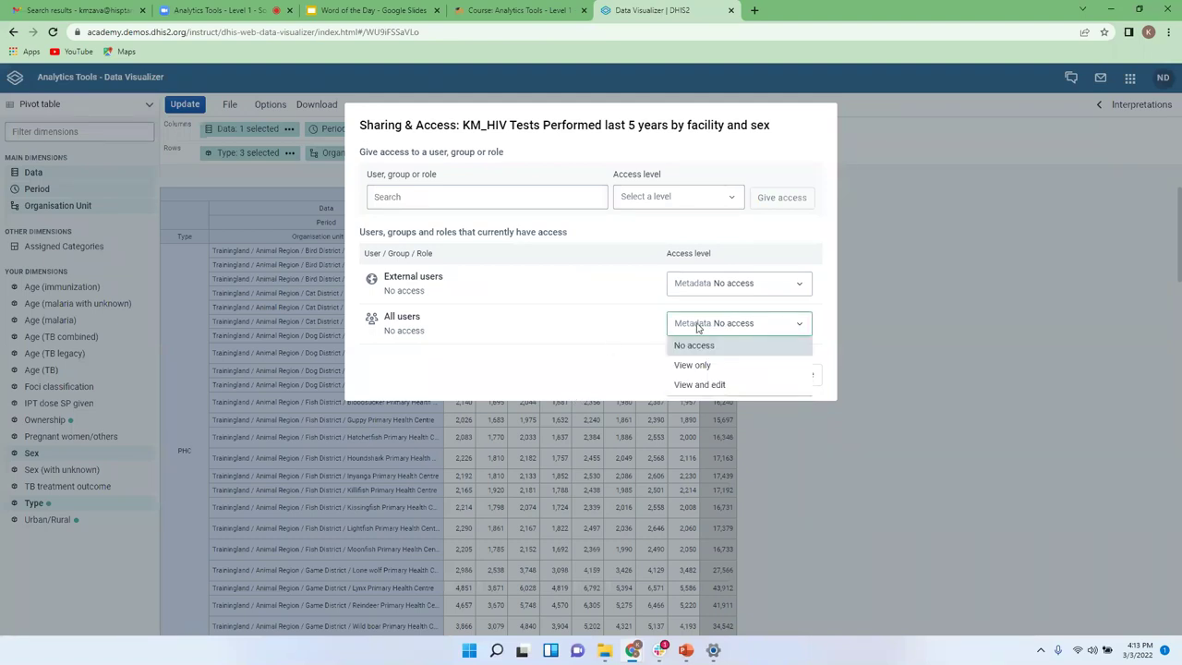
pyautogui.click(533, 372)
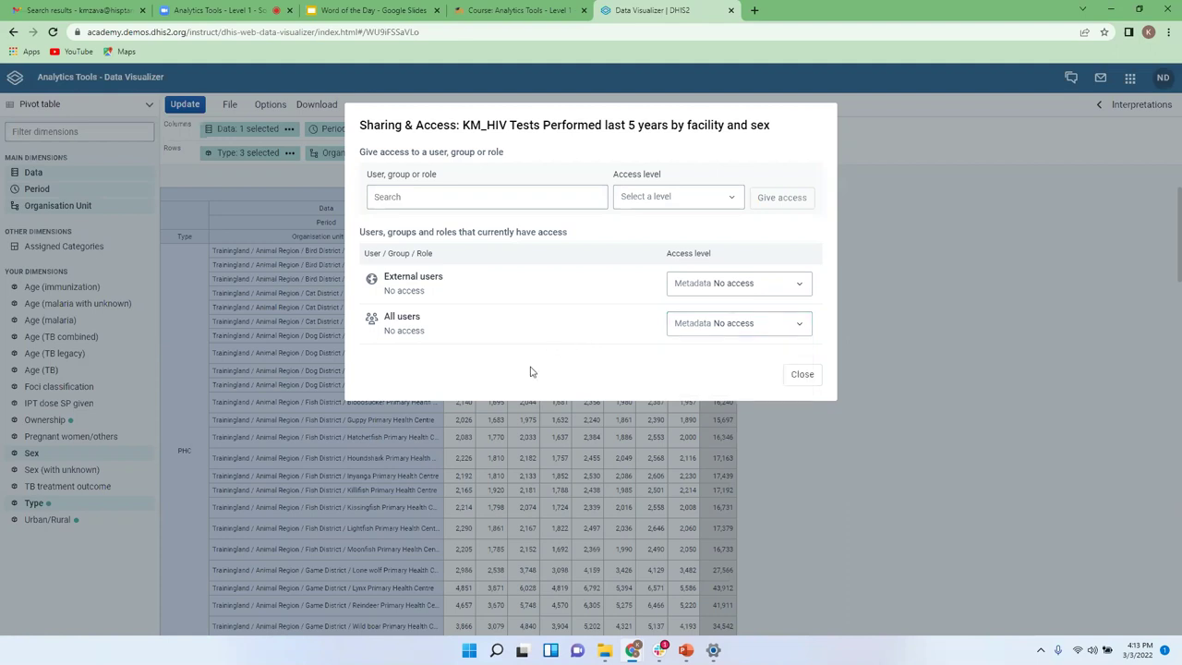
pyautogui.click(699, 327)
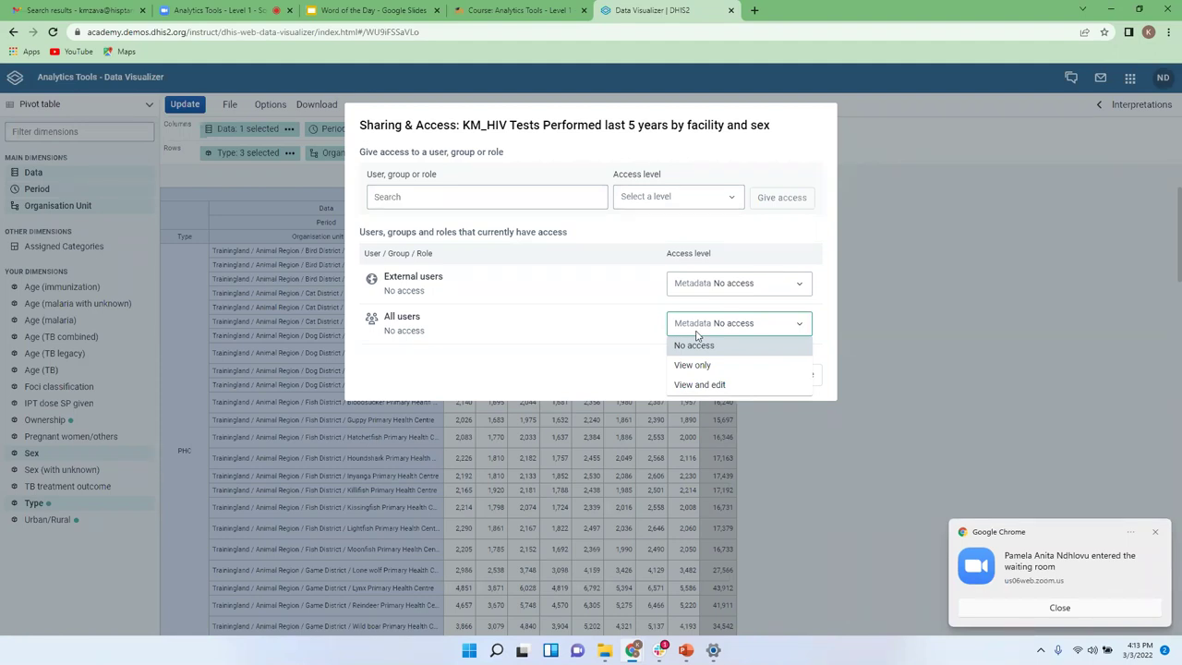
pyautogui.click(605, 368)
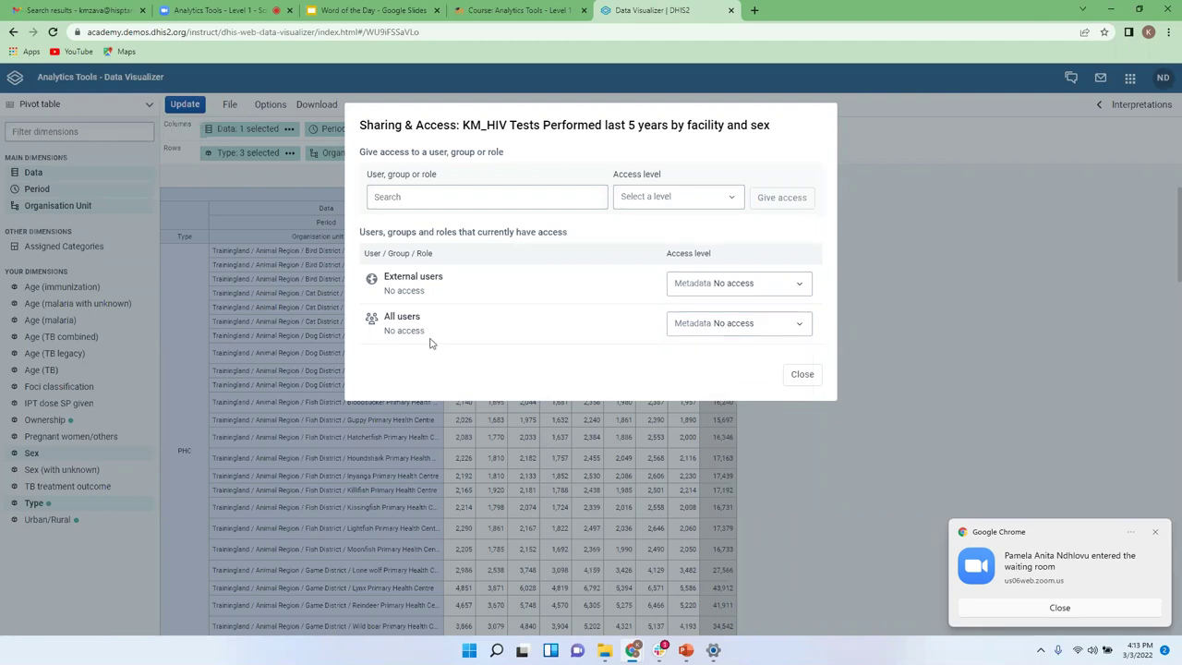
# Step: Set the metadata access for all users to "View only" and close the sharing settings
pyautogui.click(714, 326)
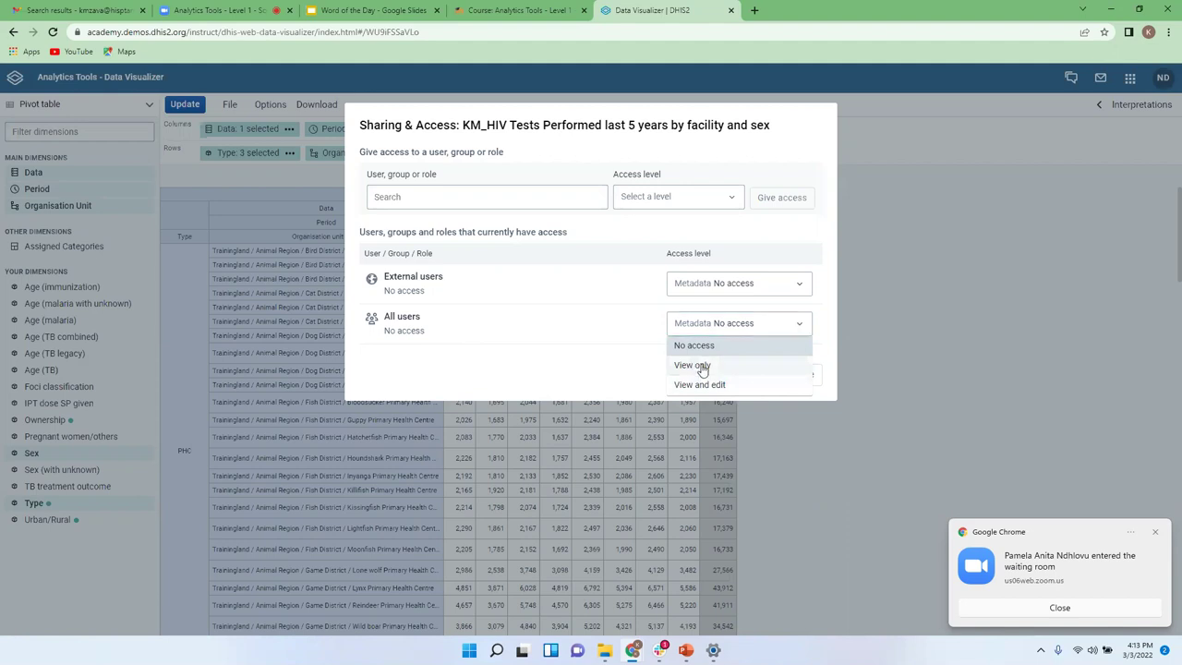
pyautogui.click(698, 366)
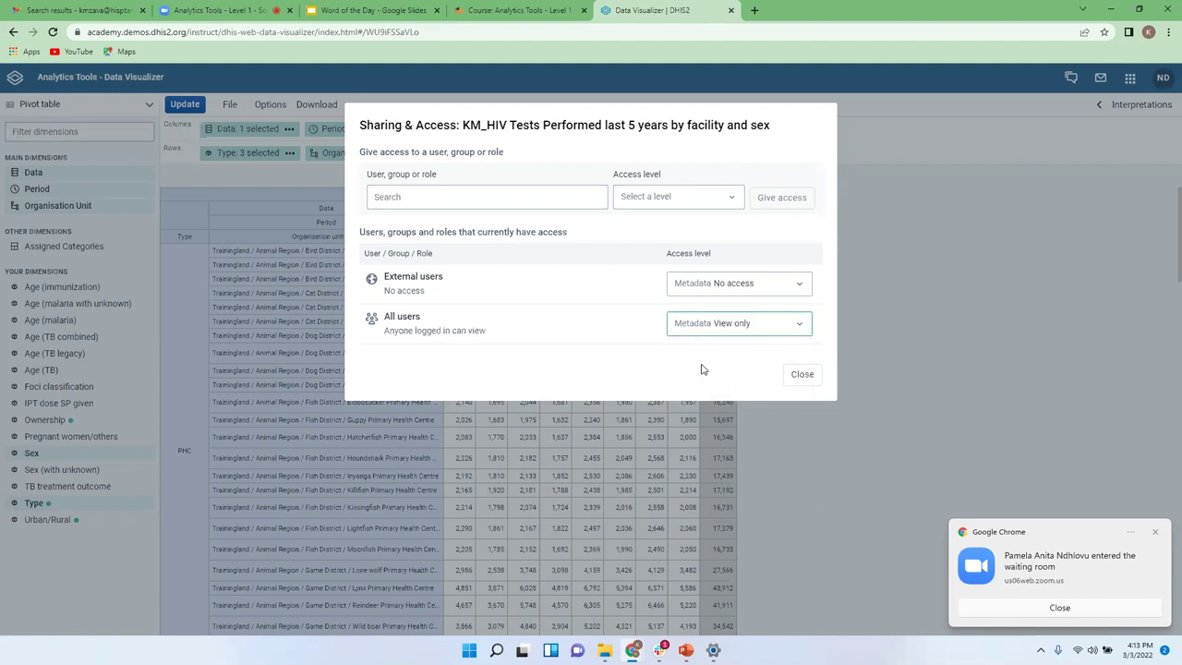
pyautogui.click(802, 375)
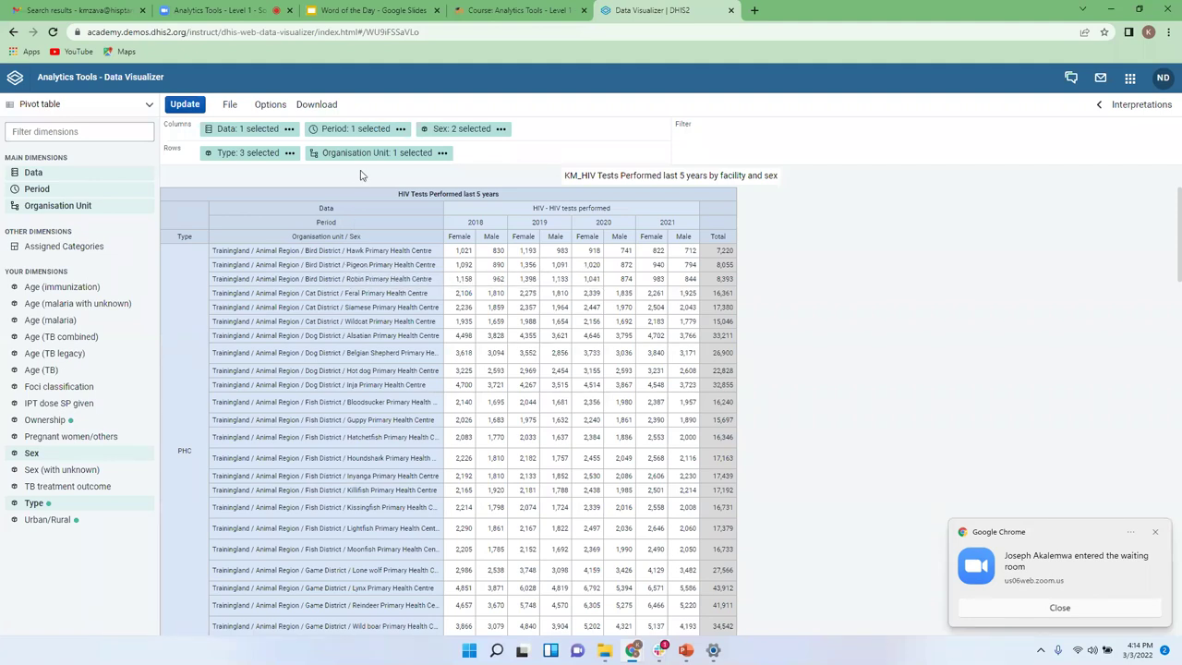
# Step: Review the pivot table's Parameters, Legend and Series options, leaving every setting as it is
pyautogui.click(269, 104)
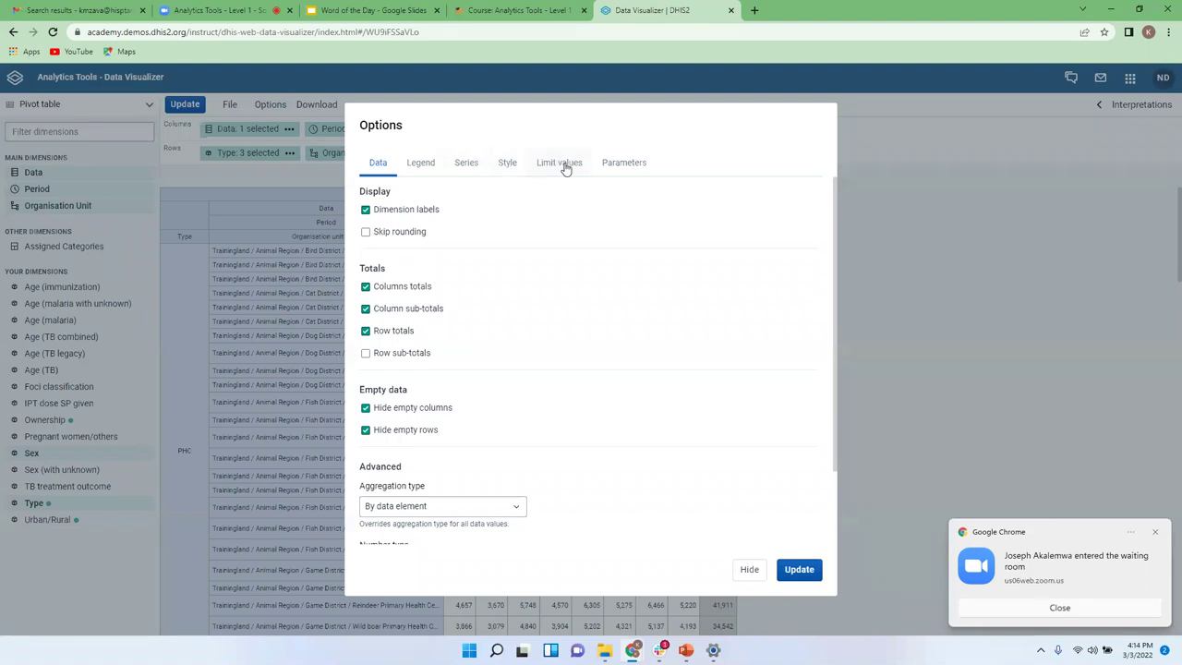
pyautogui.click(625, 166)
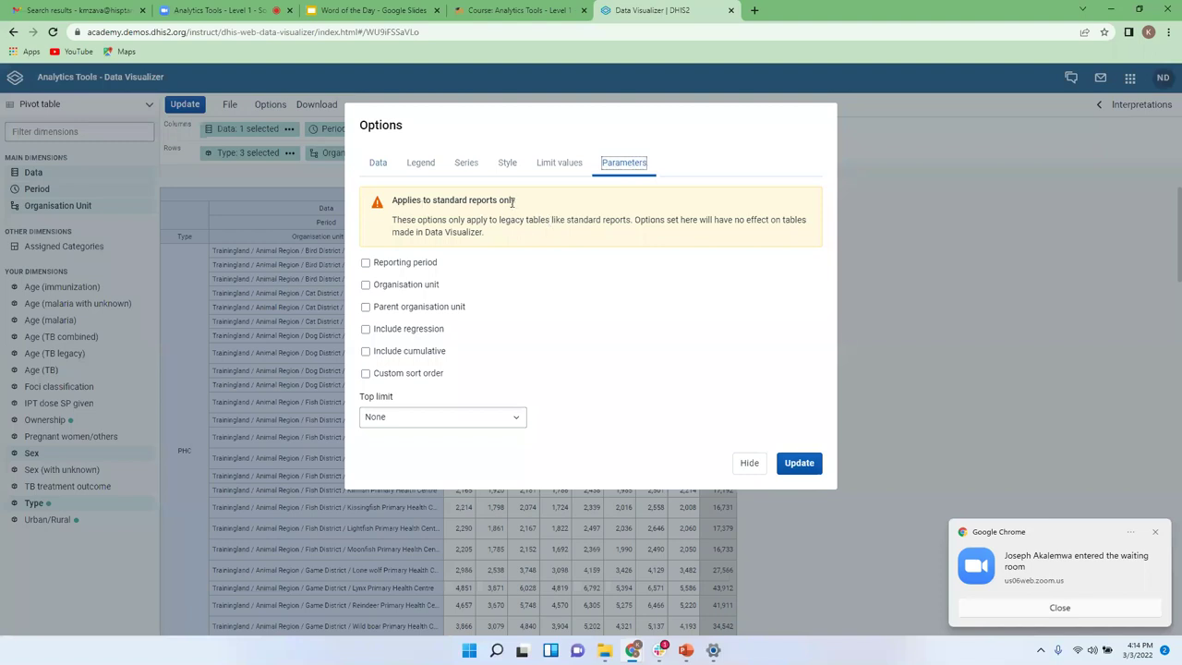
pyautogui.click(746, 466)
pyautogui.click(271, 104)
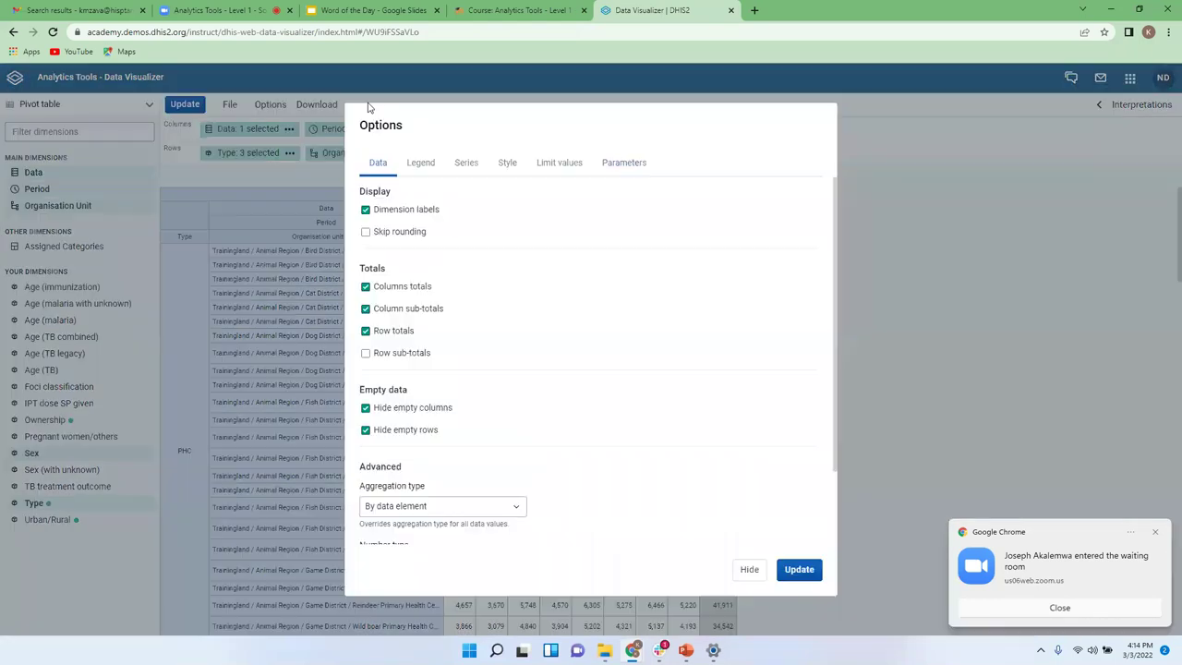
pyautogui.click(420, 163)
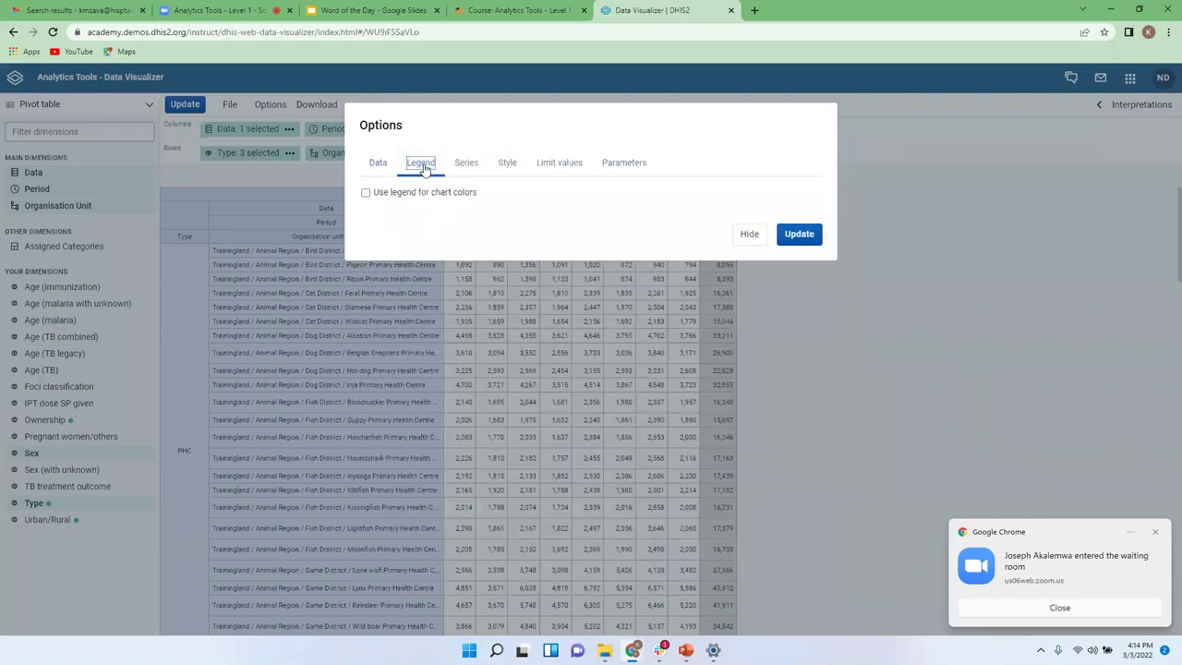
pyautogui.click(462, 165)
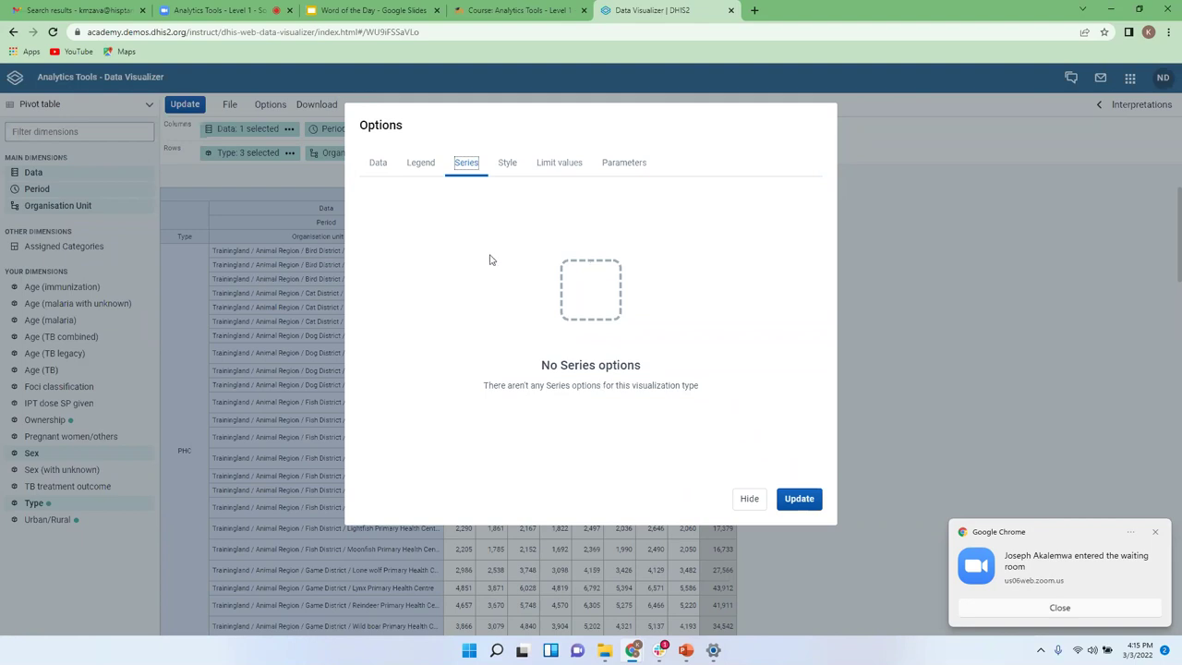
pyautogui.click(413, 166)
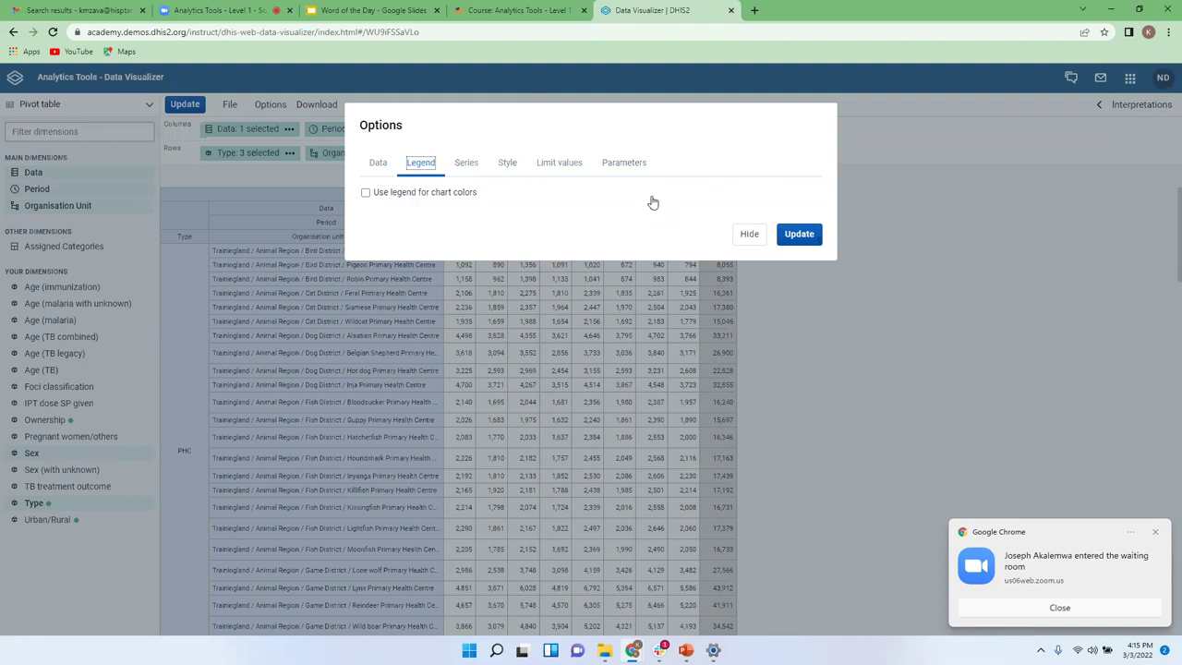
pyautogui.click(749, 234)
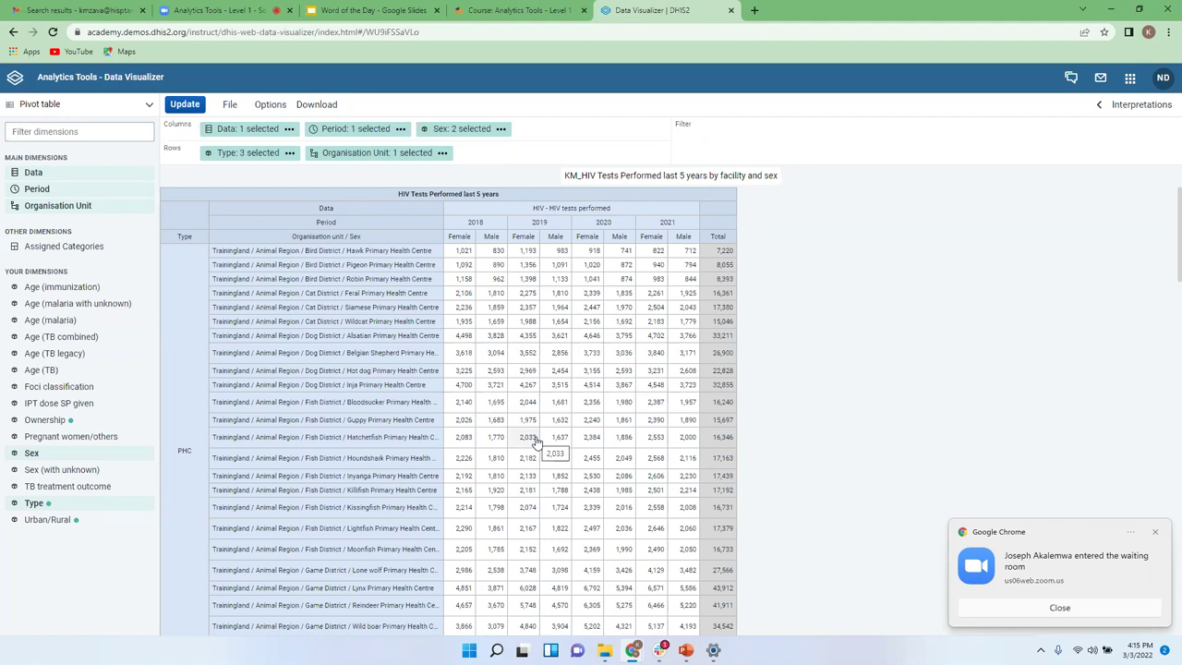
pyautogui.scroll(-1, 535, 442)
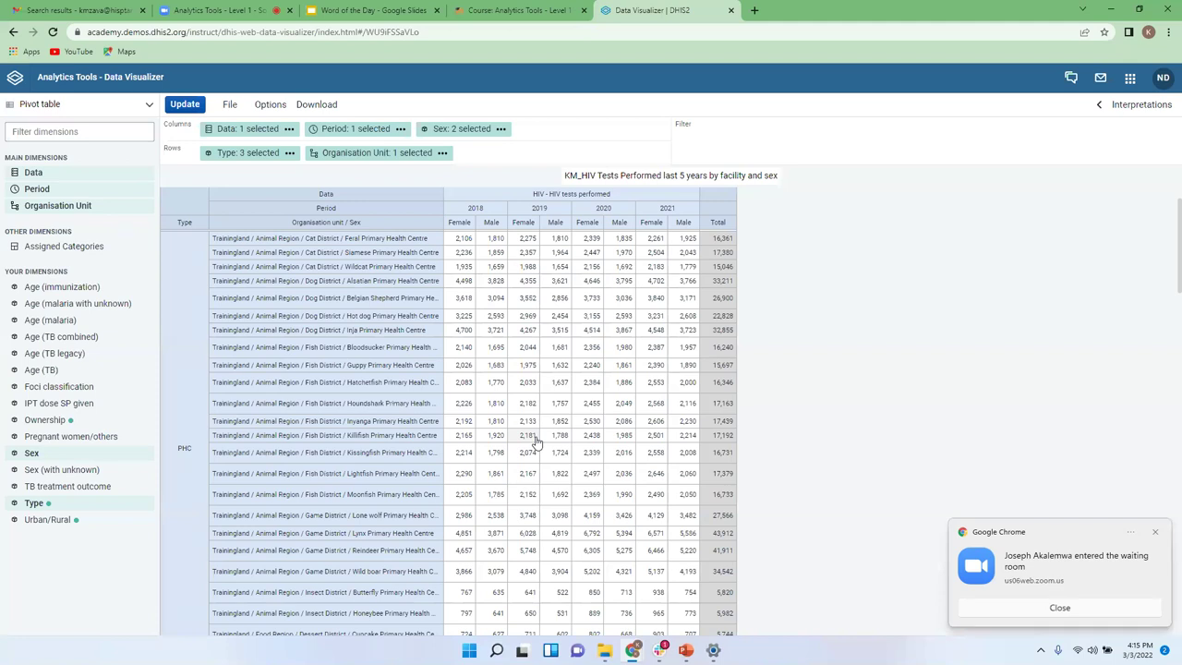
pyautogui.scroll(-10, 535, 441)
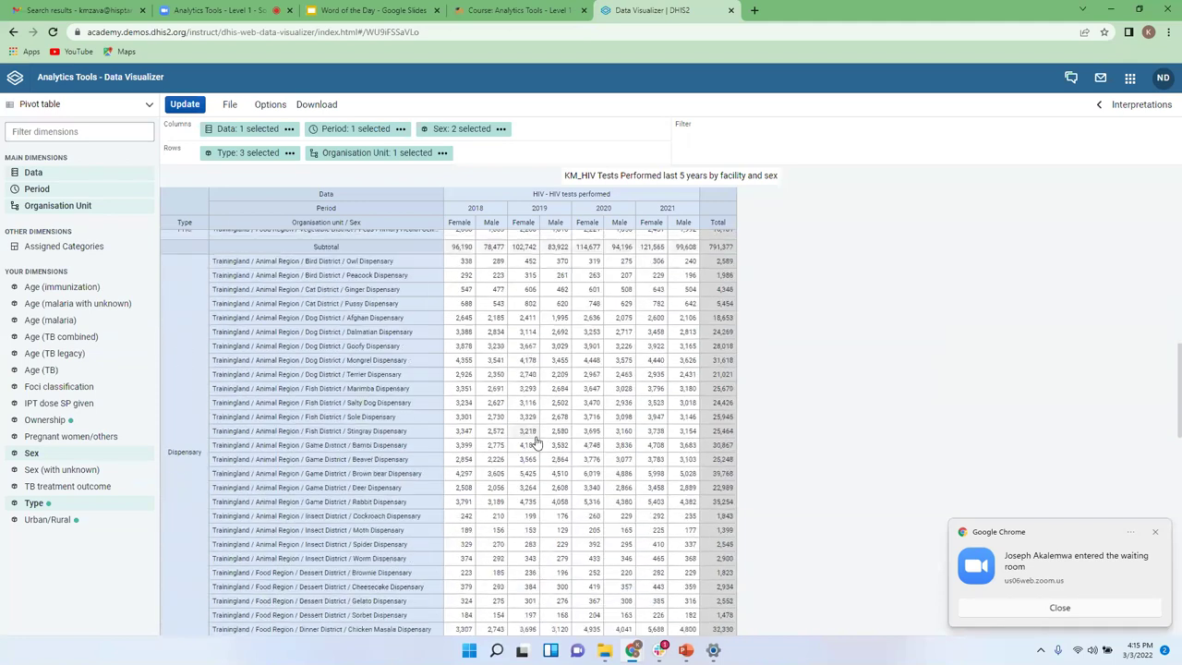
pyautogui.scroll(10, 535, 441)
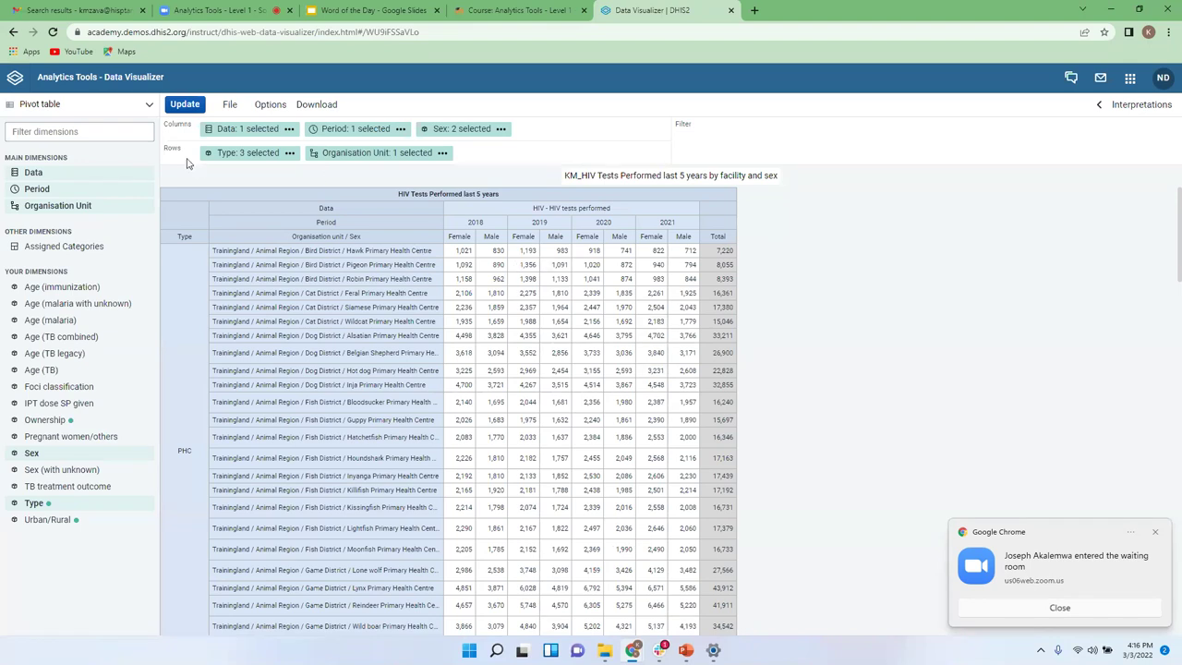
# Step: Start a new visualization and set its type to Pivot table
pyautogui.click(231, 106)
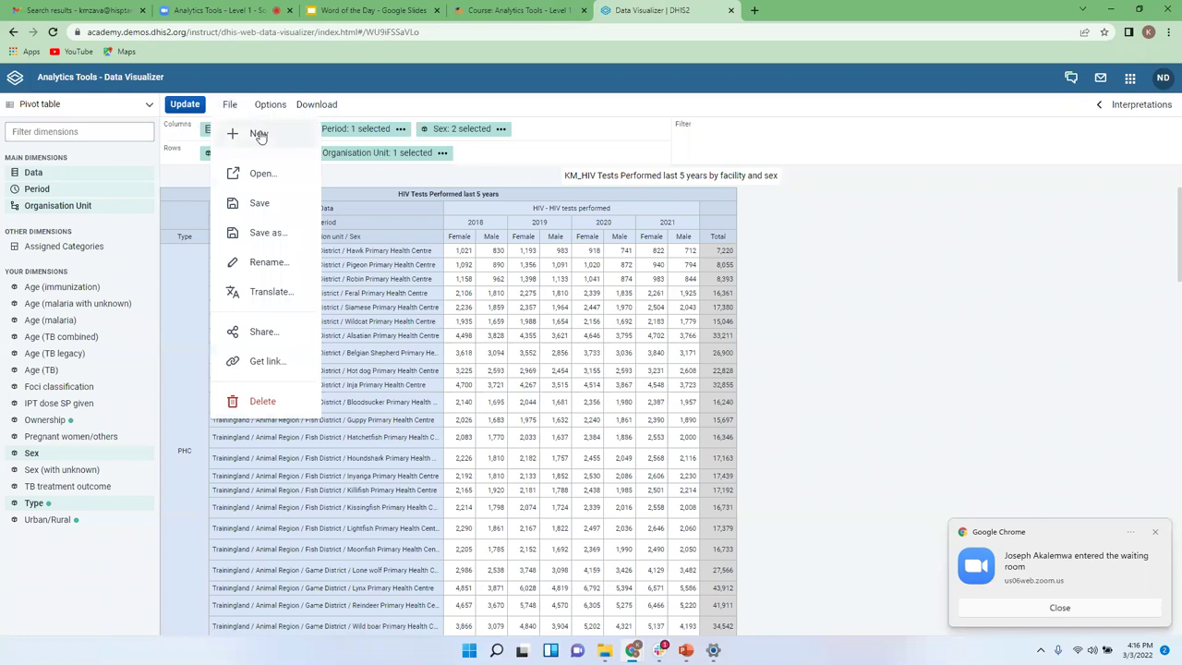
pyautogui.click(259, 135)
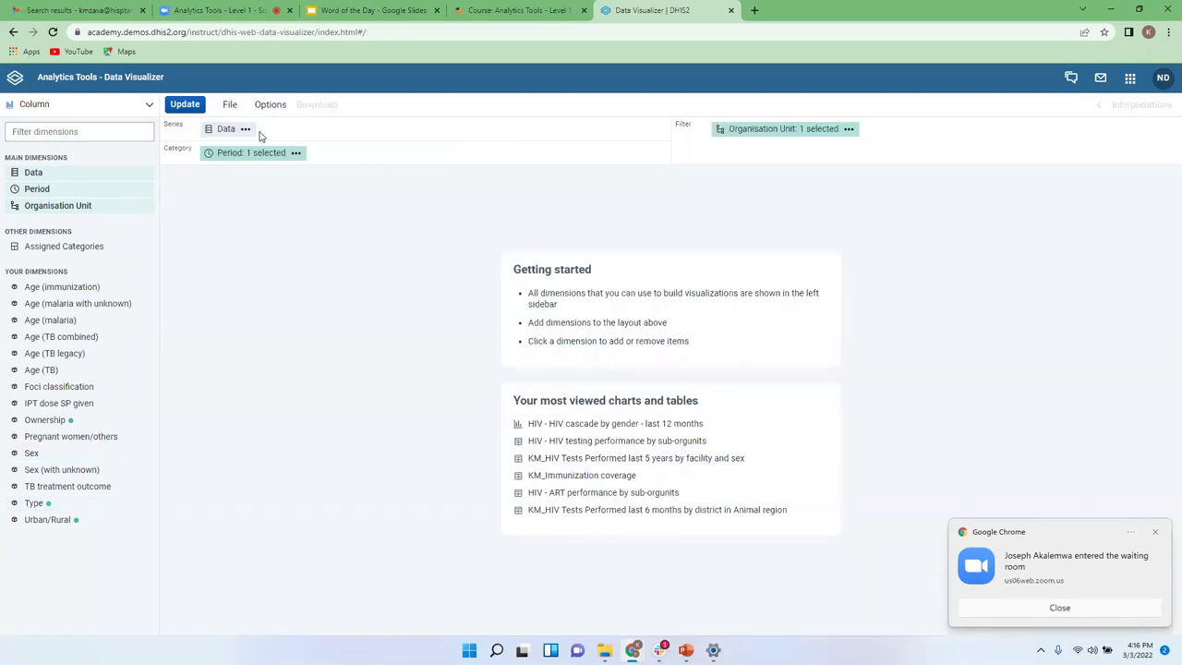
pyautogui.click(138, 109)
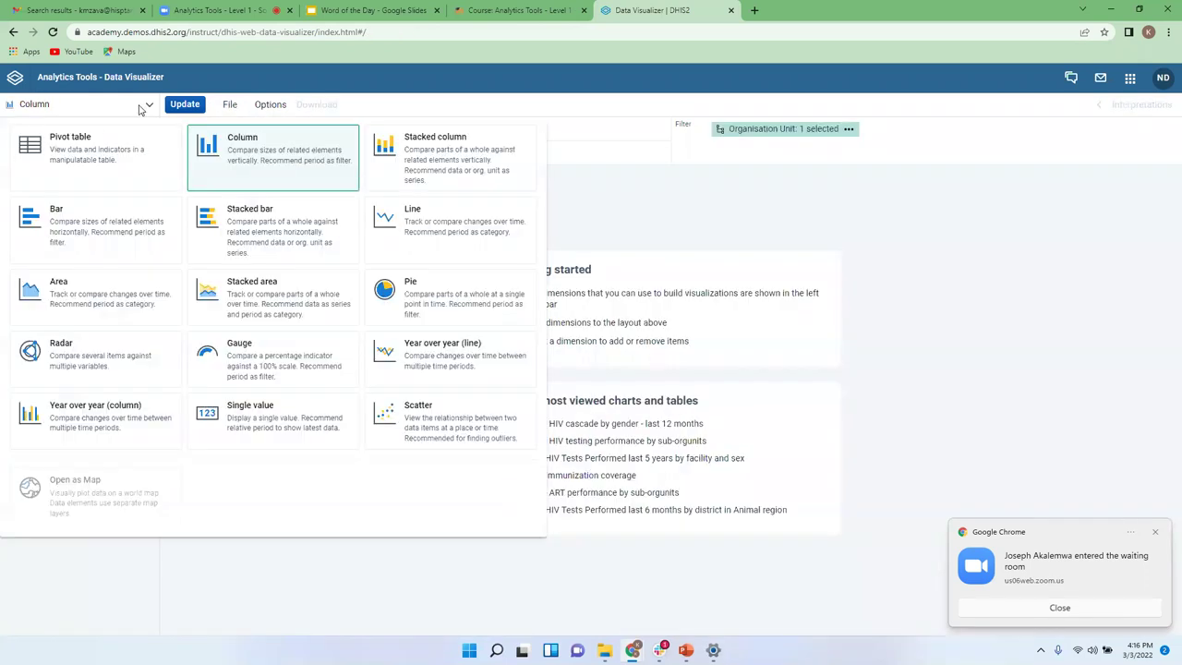
pyautogui.click(84, 152)
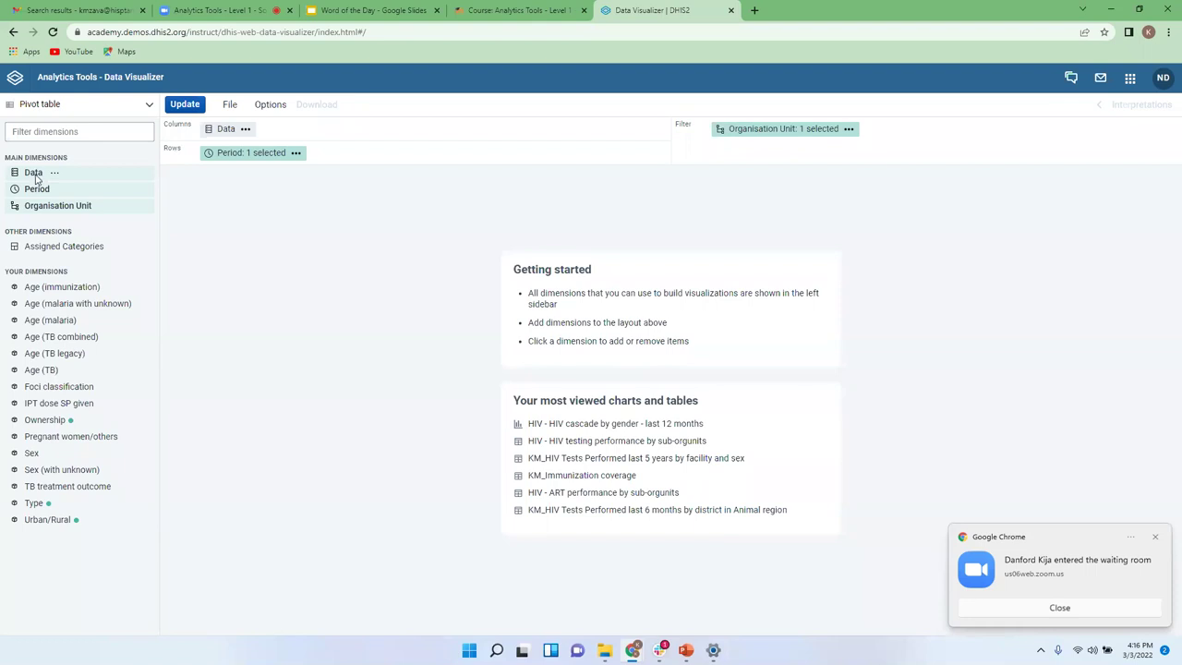
# Step: List the available data items by type Indicators and indicator group "Immunization - coverages"
pyautogui.click(34, 173)
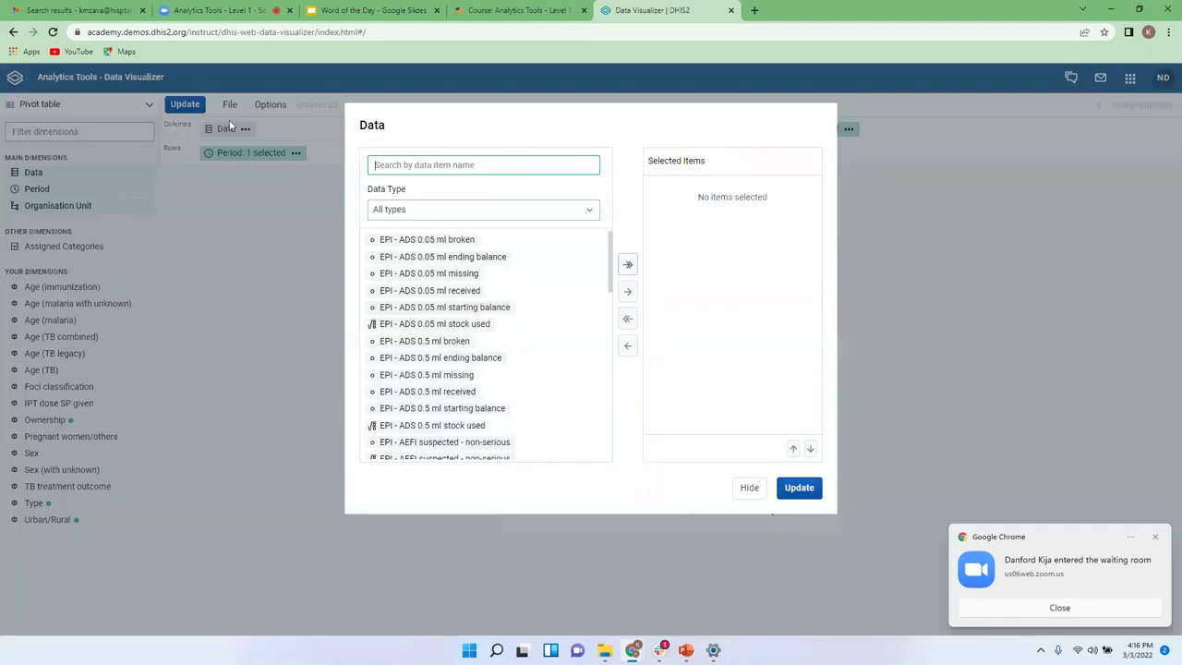
pyautogui.click(410, 210)
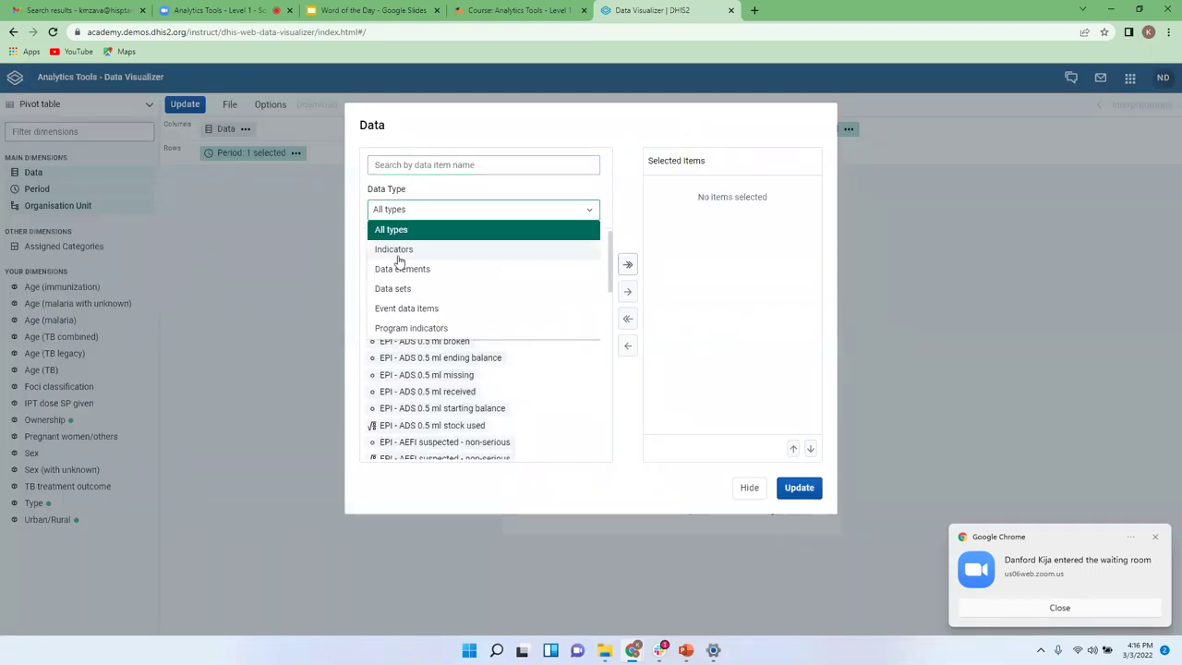
pyautogui.click(408, 250)
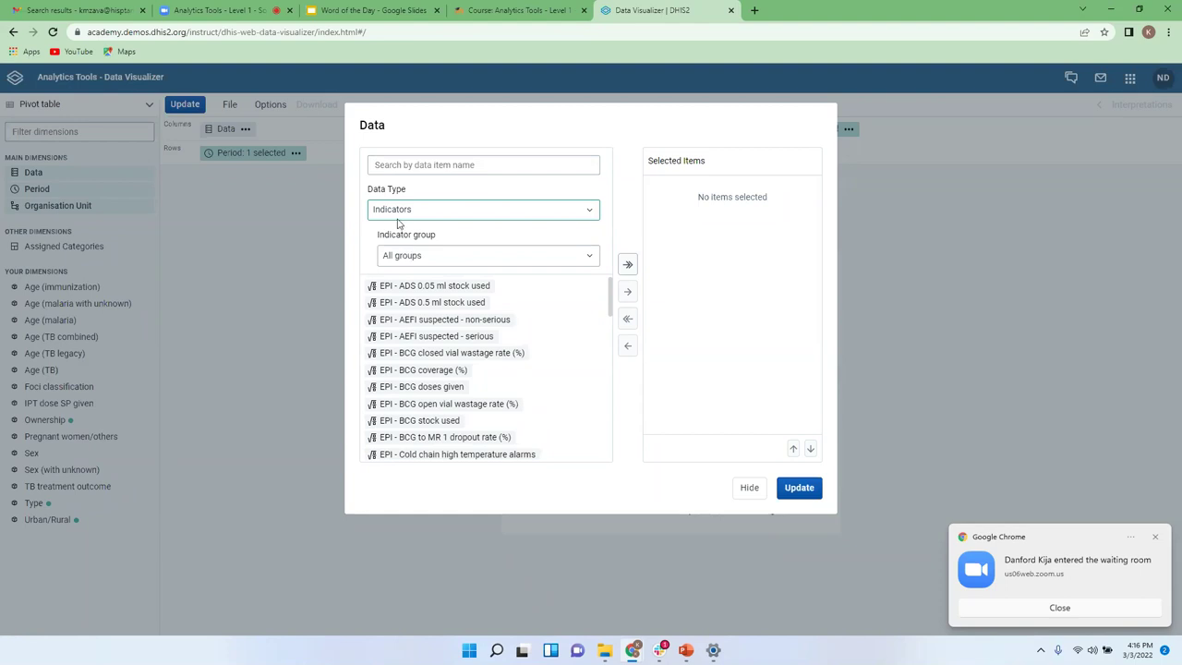
pyautogui.click(422, 259)
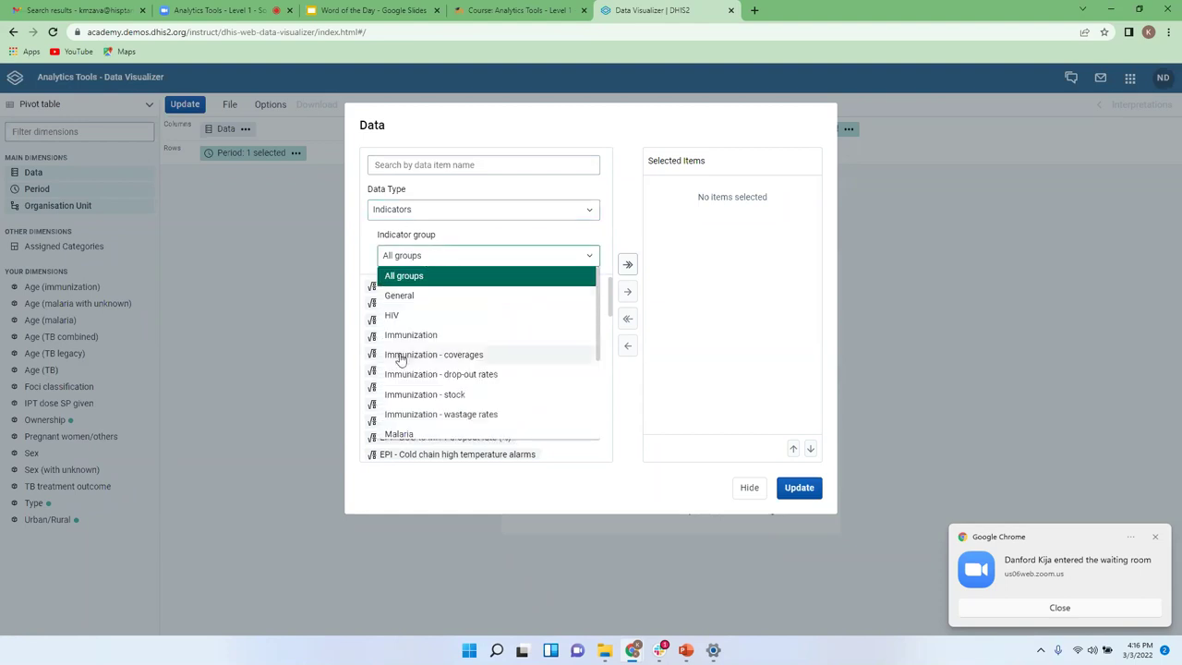
pyautogui.click(428, 355)
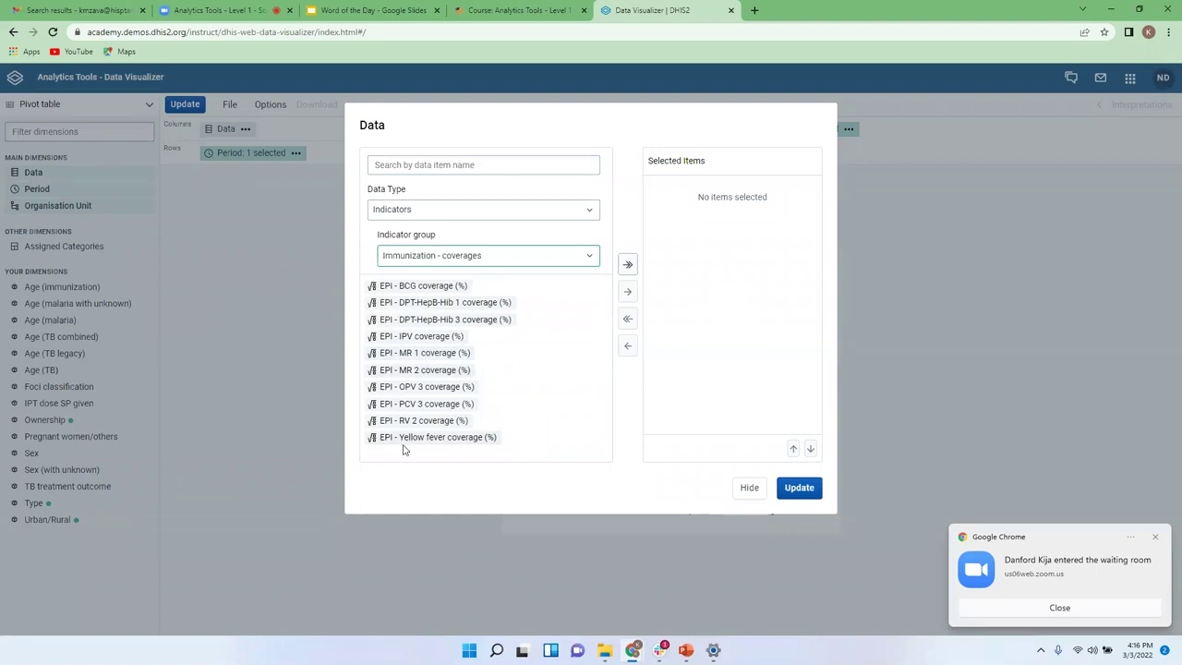
# Step: Add EPI - BCG coverage (%), EPI - DPT-HepB-Hib 3 coverage (%) and EPI - OPV 3 coverage (%) to the data selection and close it
pyautogui.click(406, 288)
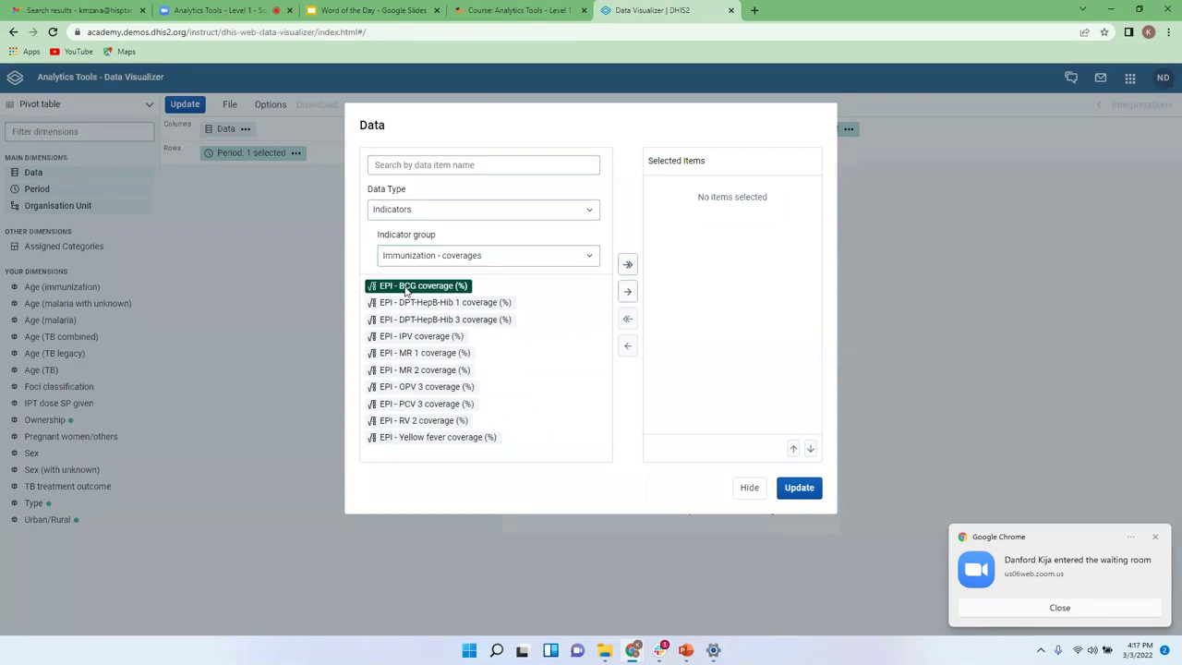
pyautogui.doubleClick(405, 288)
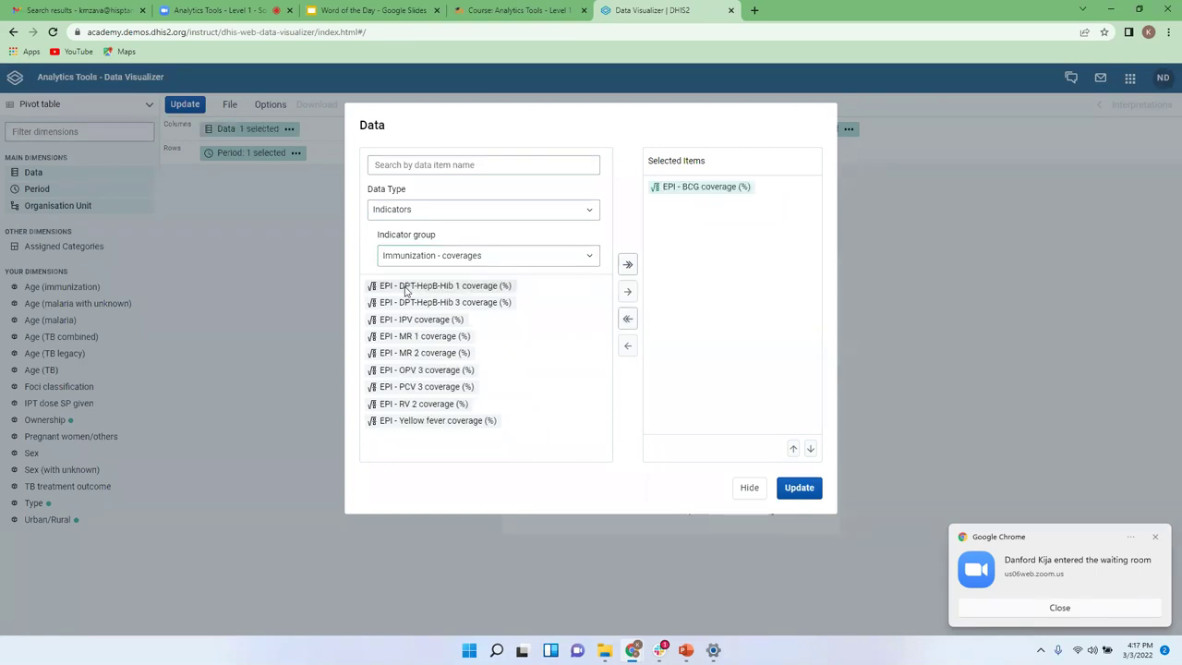
pyautogui.doubleClick(428, 305)
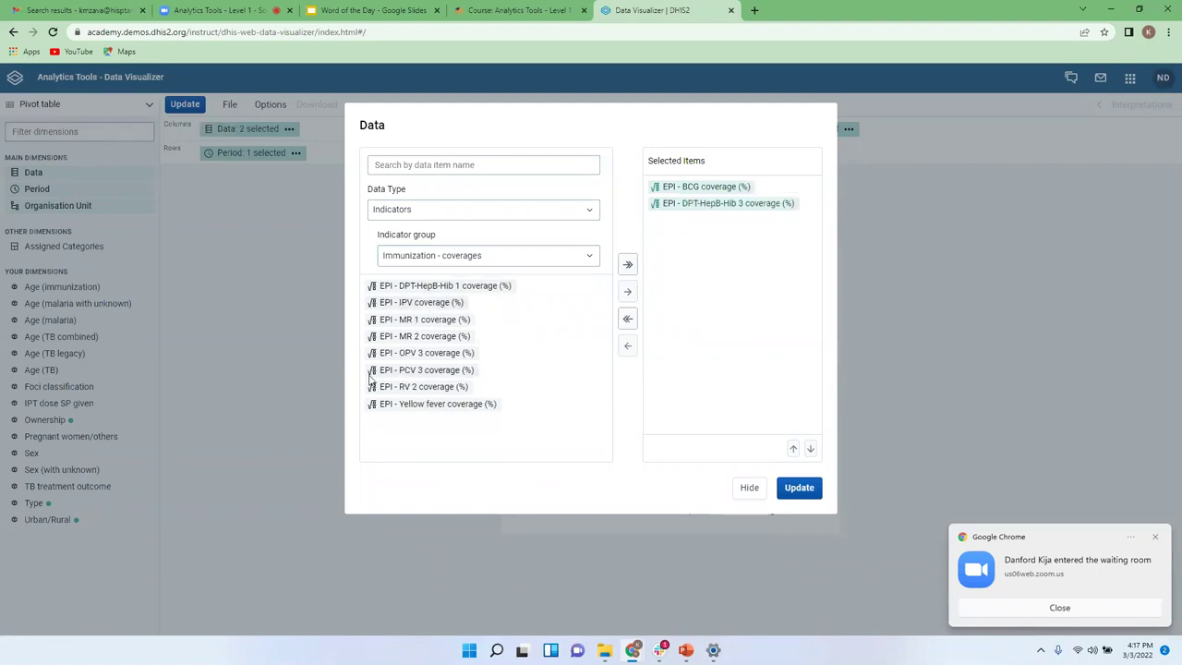
pyautogui.doubleClick(407, 353)
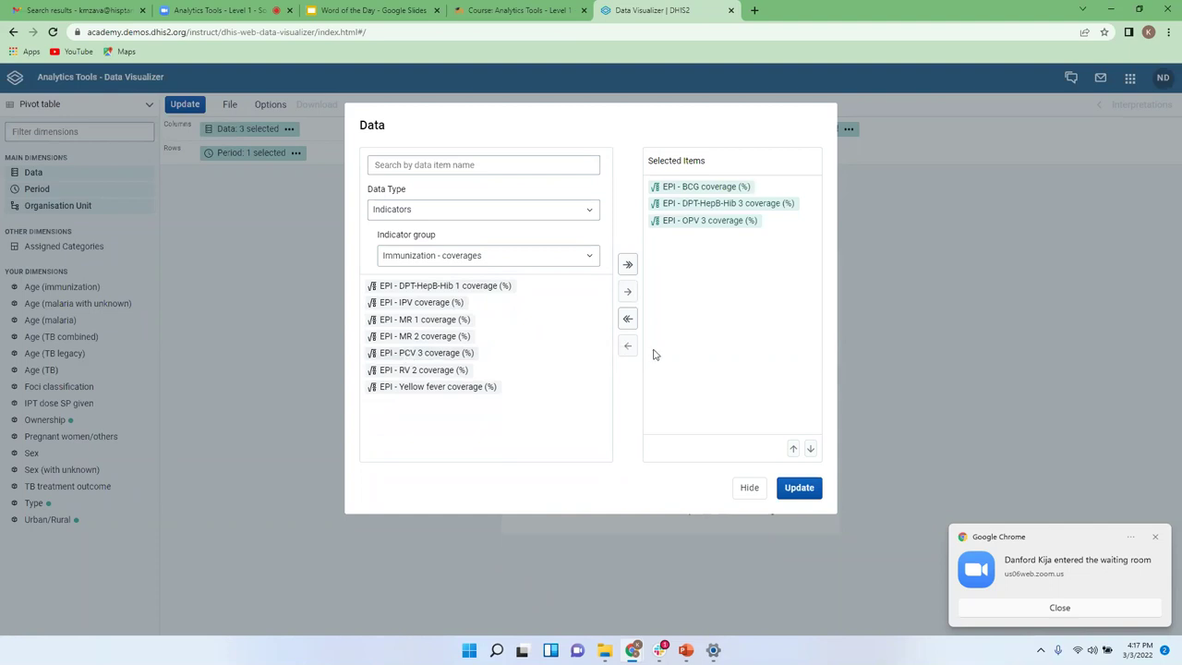
pyautogui.click(746, 487)
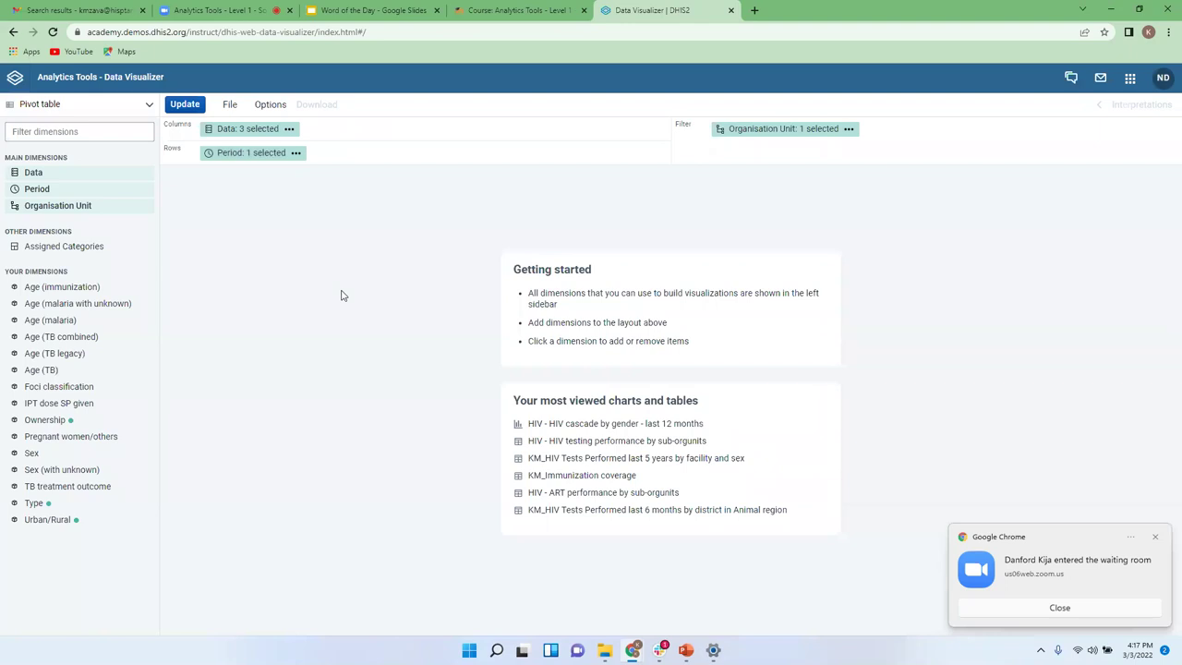
# Step: Remove the selected period, add Last year again from the relative Years periods, and close the period selection
pyautogui.click(231, 154)
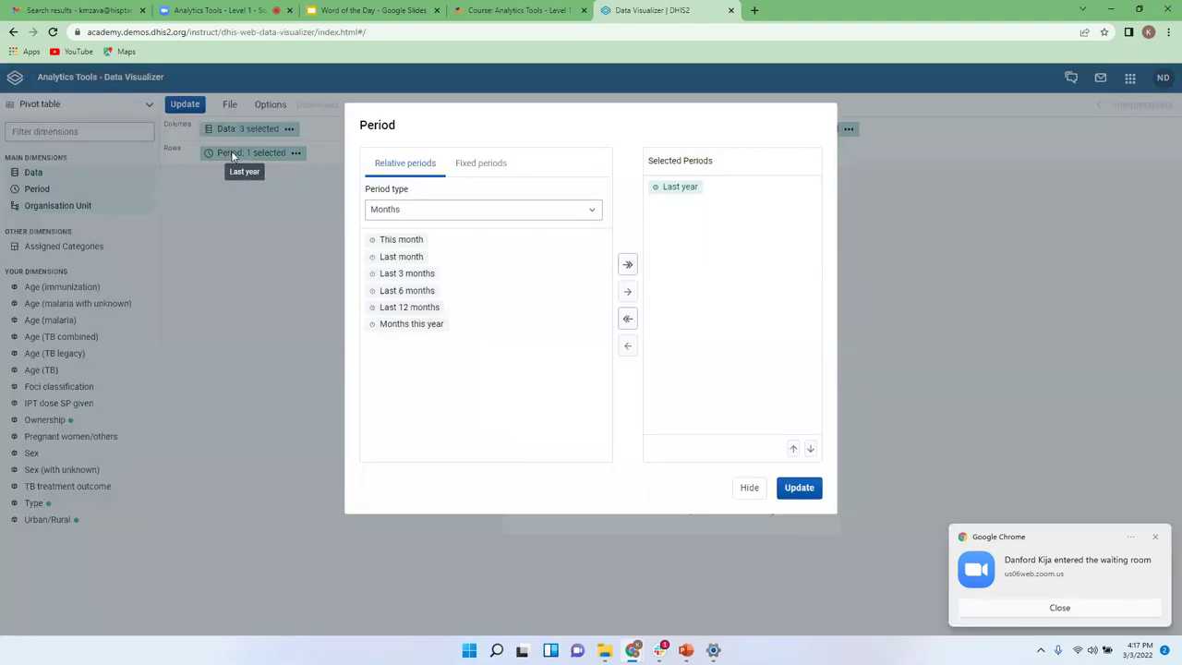
pyautogui.click(451, 214)
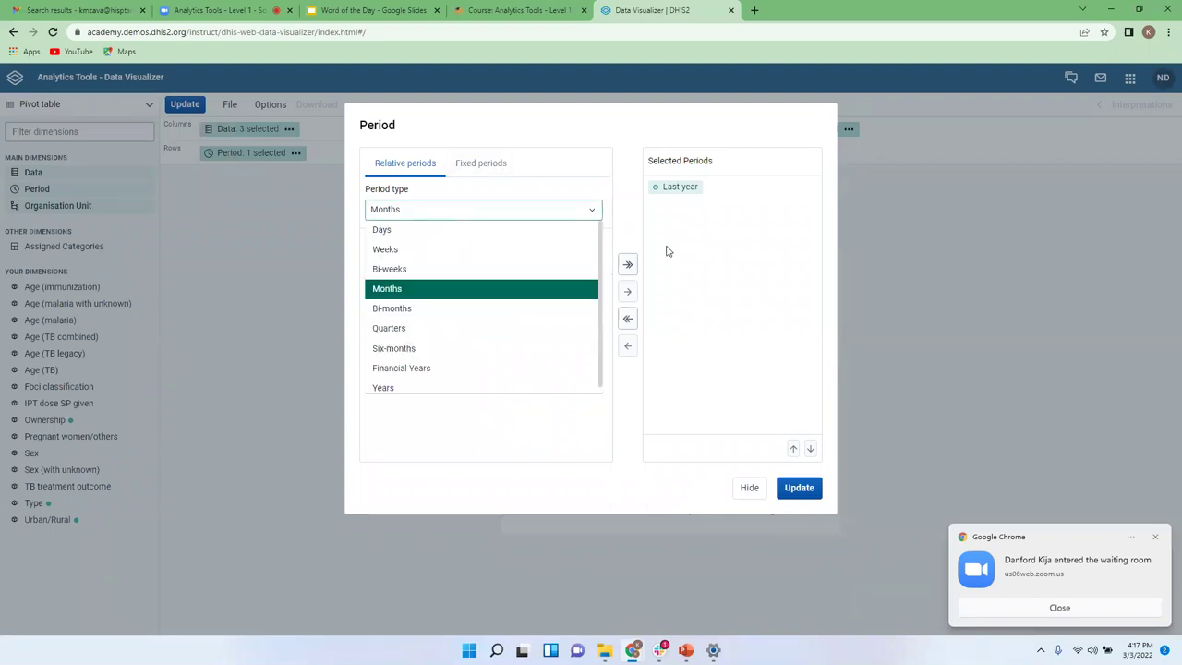
pyautogui.click(631, 223)
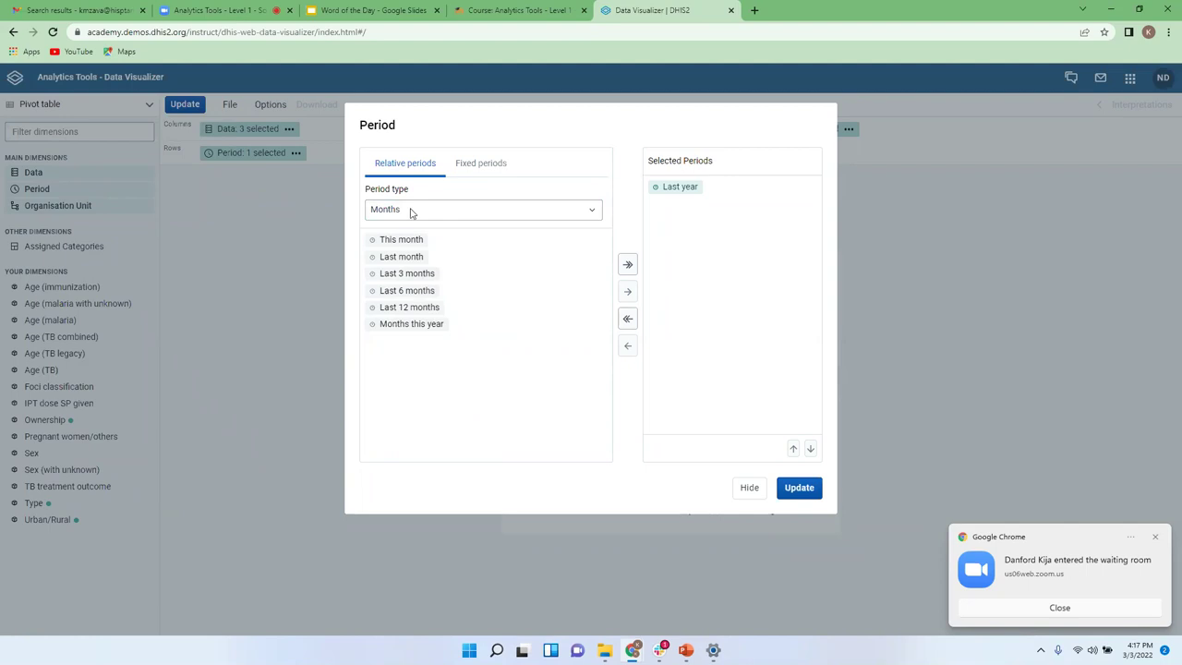
pyautogui.click(455, 218)
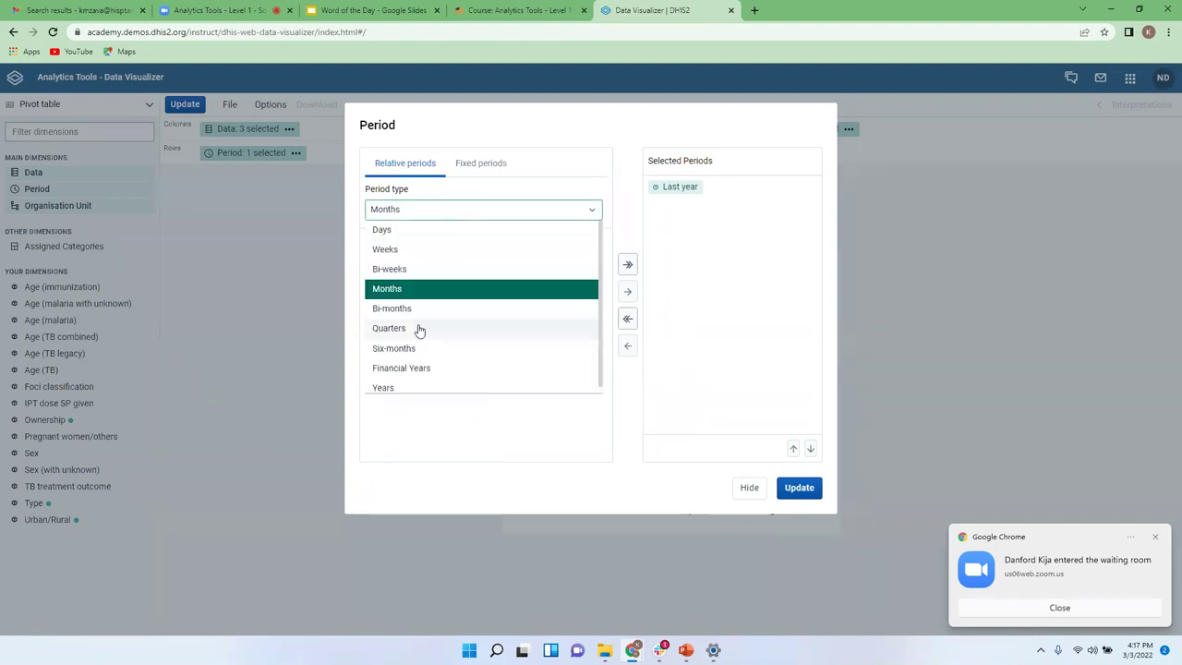
pyautogui.scroll(-1, 415, 361)
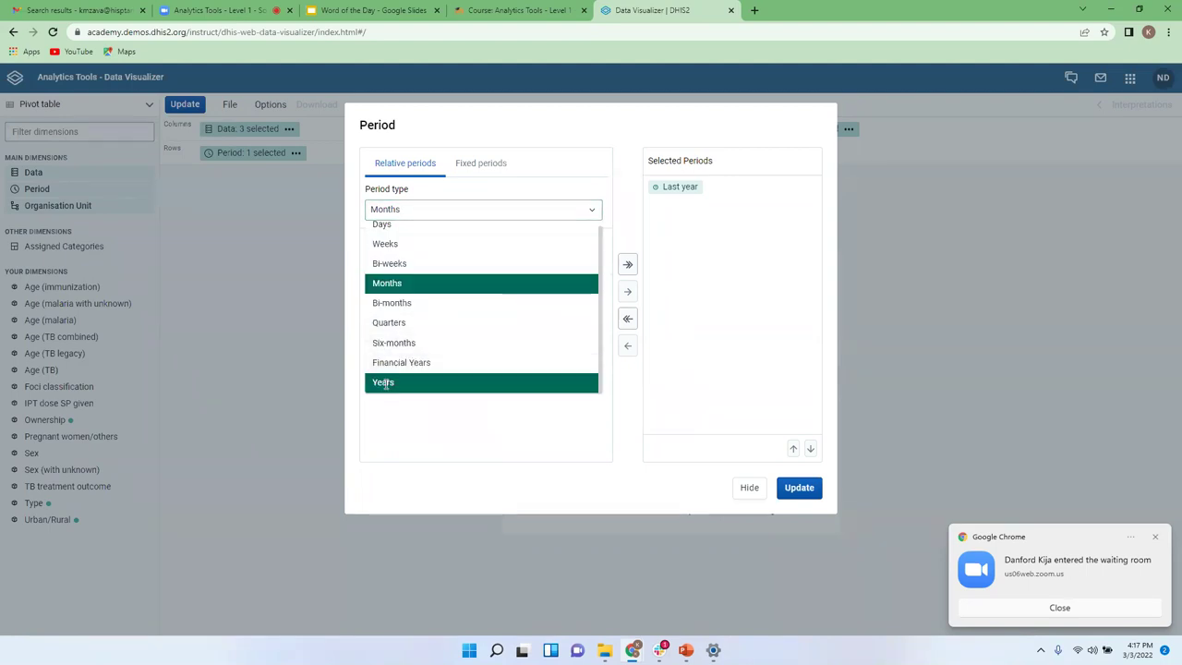
pyautogui.click(385, 388)
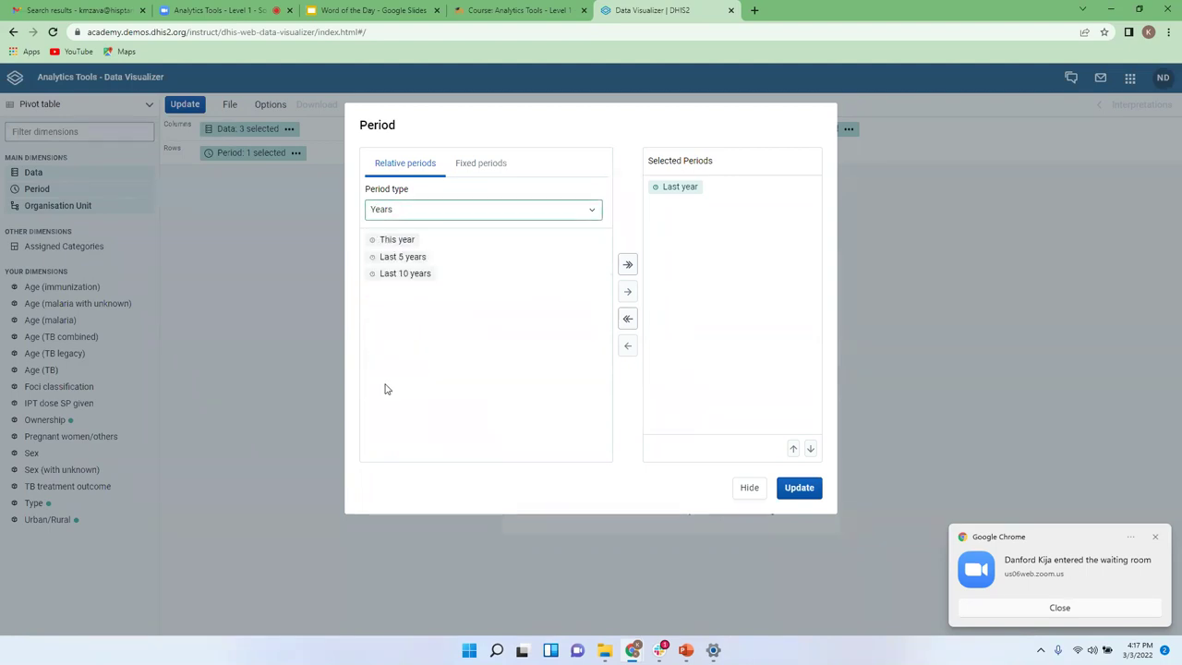
pyautogui.doubleClick(683, 188)
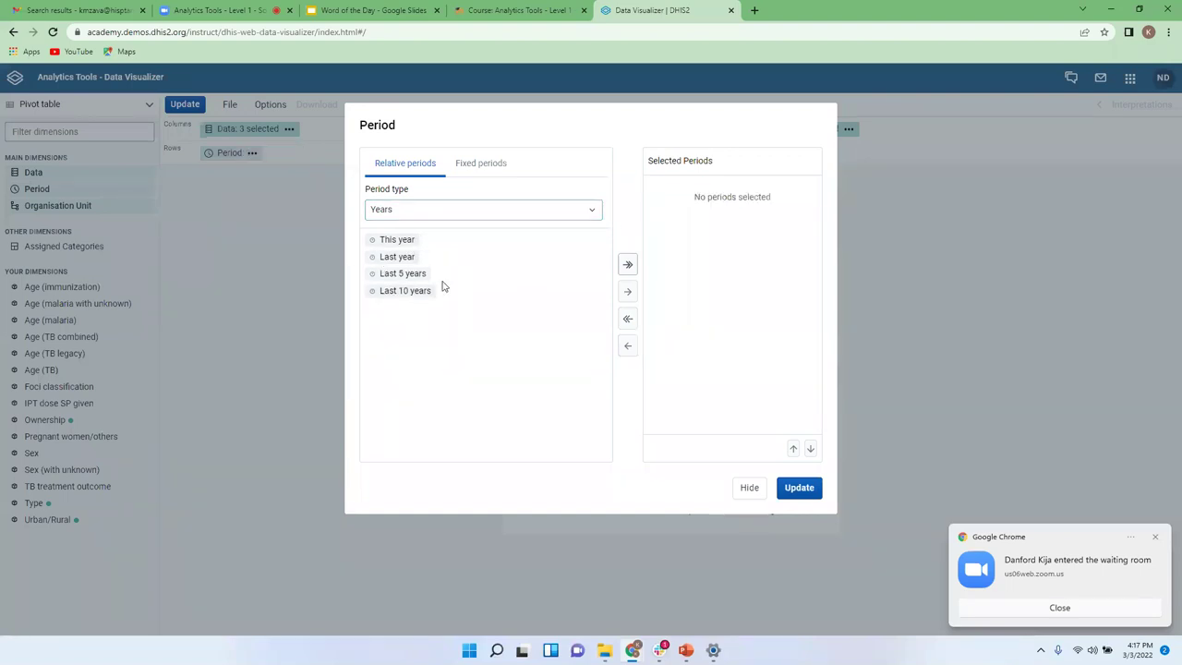
pyautogui.click(392, 258)
pyautogui.doubleClick(392, 257)
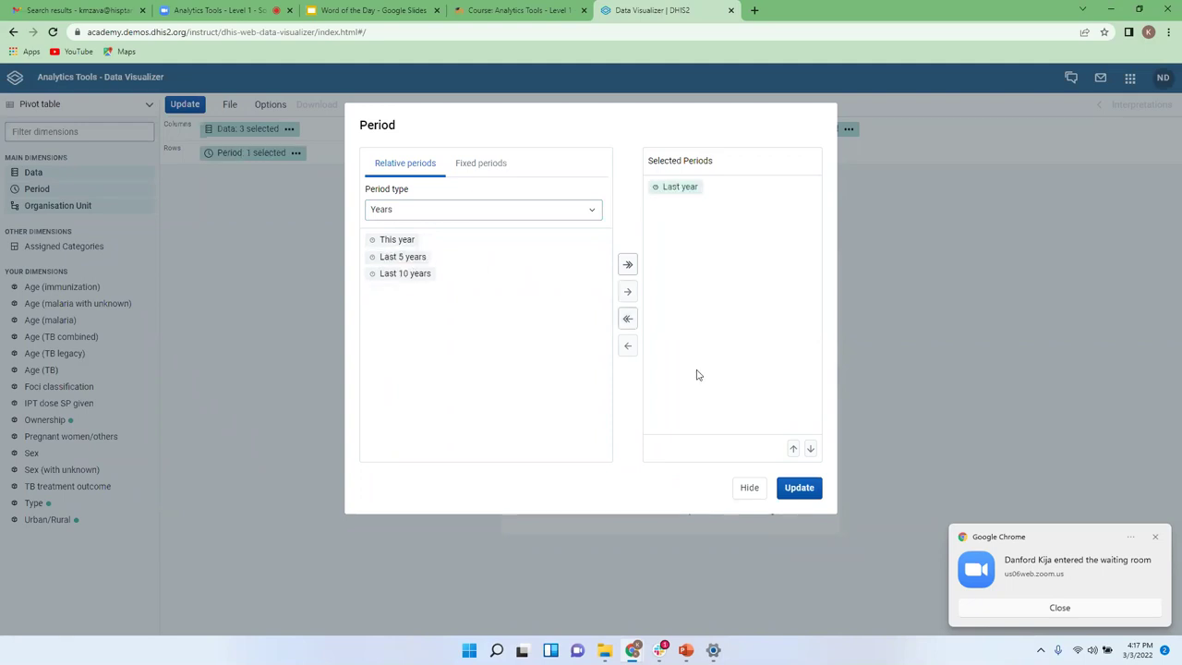
pyautogui.click(746, 490)
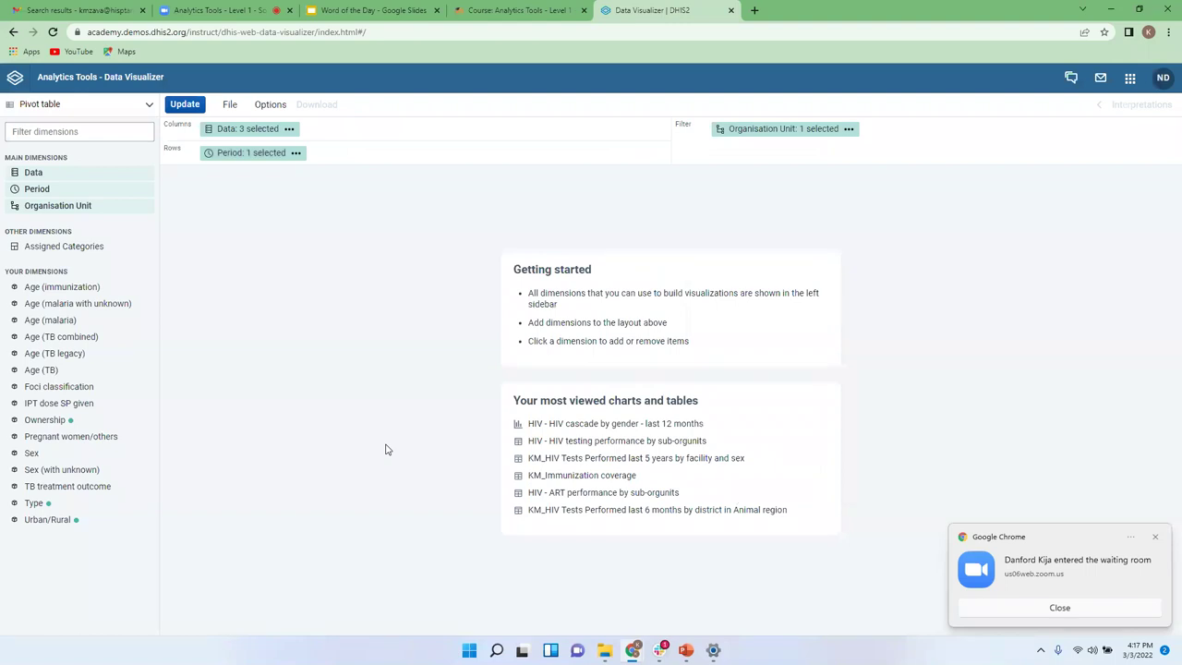
# Step: Set the organisation unit level to District within Trainingland and close the organisation unit selection
pyautogui.click(761, 131)
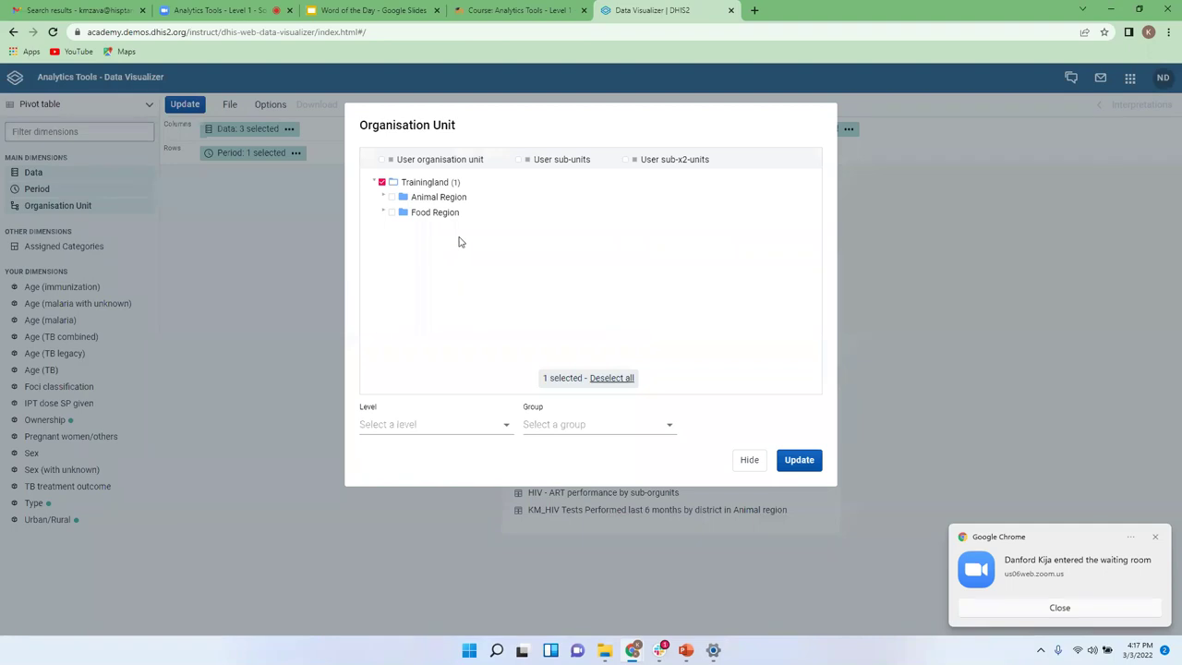
pyautogui.click(397, 426)
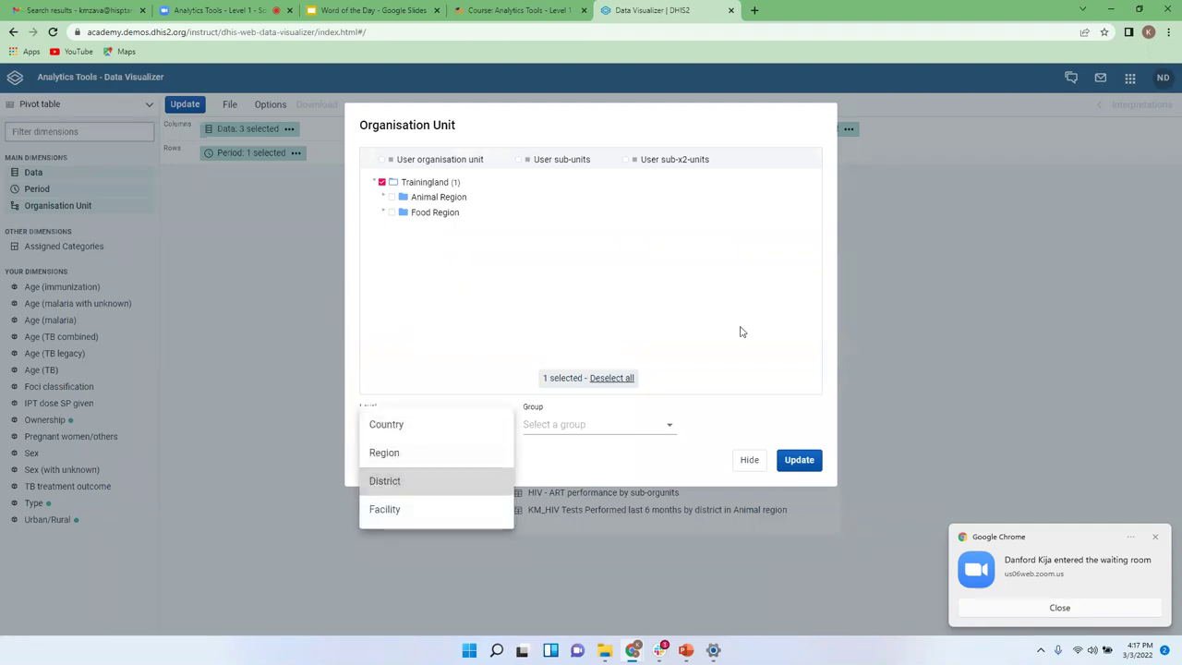
pyautogui.press('Return')
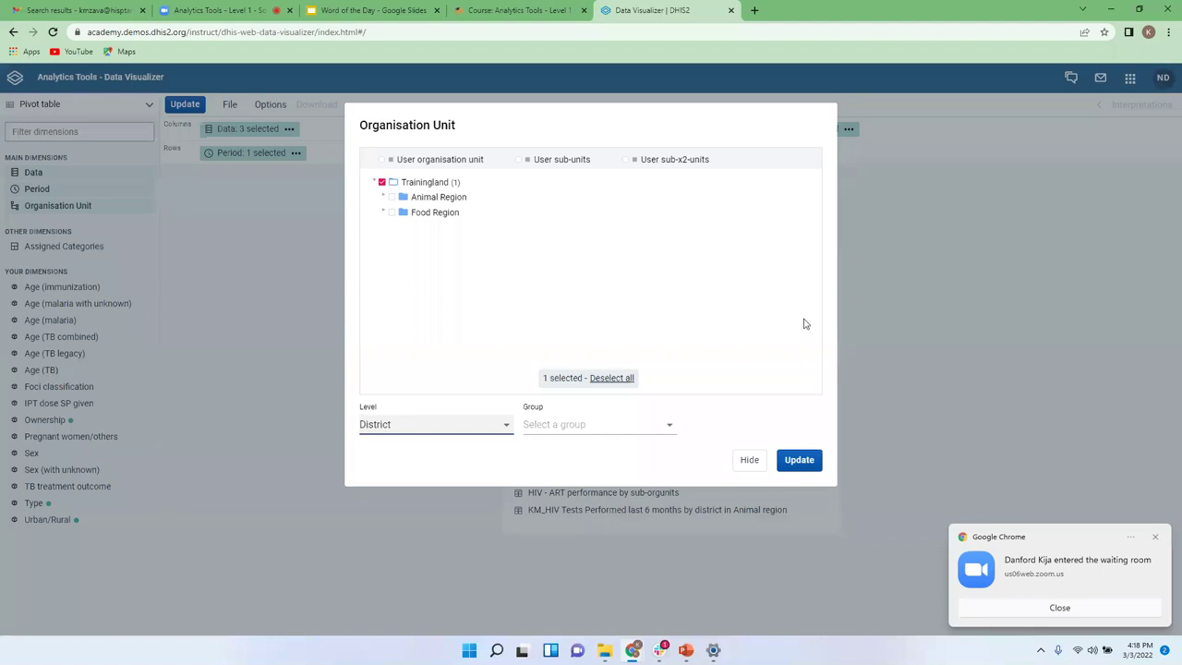
pyautogui.click(748, 460)
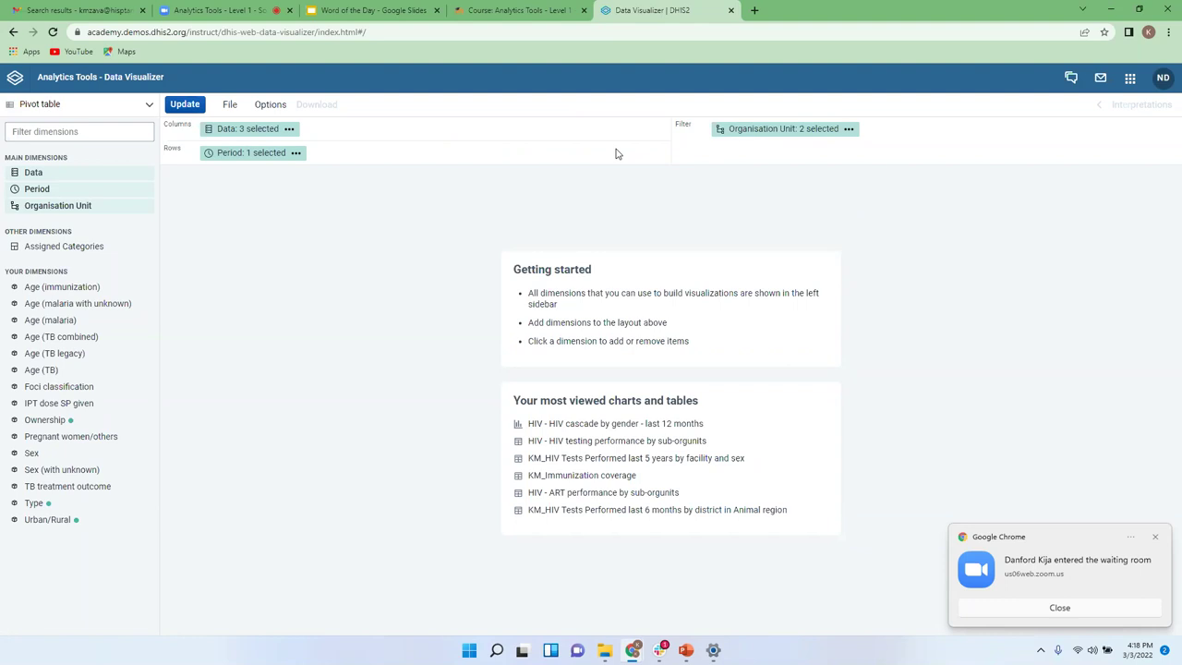
# Step: Move Organisation Unit to the rows and Period to the filter, and generate the pivot table
pyautogui.moveTo(755, 134)
pyautogui.moveTo(748, 129); pyautogui.dragTo(357, 157)
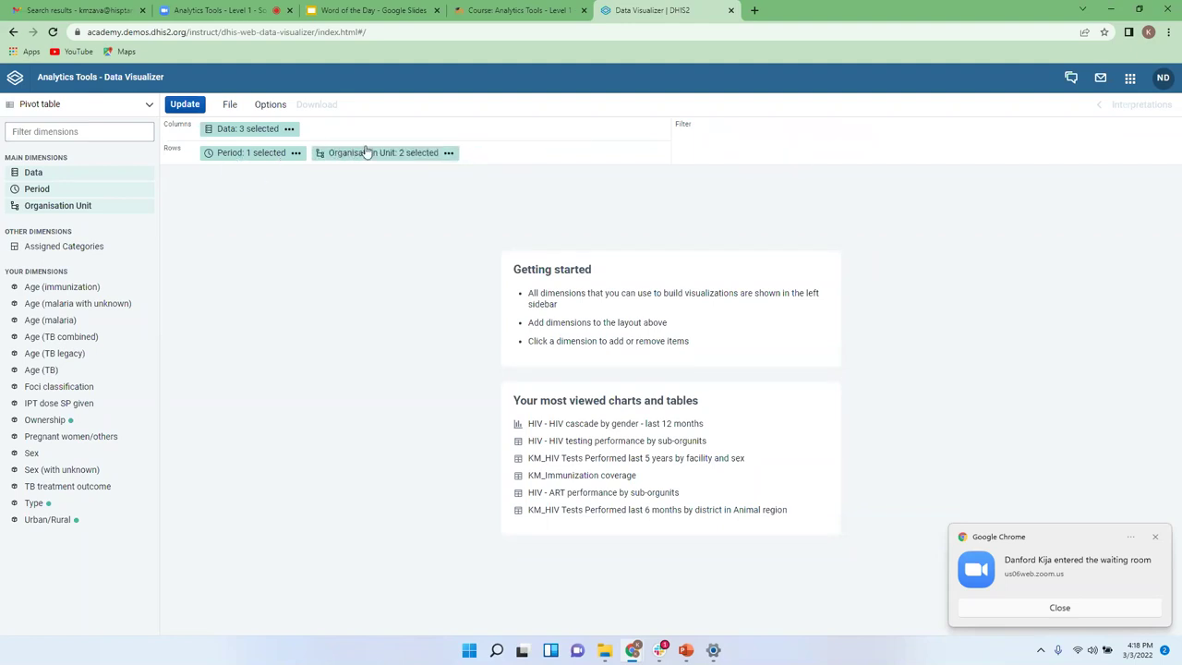
pyautogui.moveTo(229, 159); pyautogui.dragTo(744, 129)
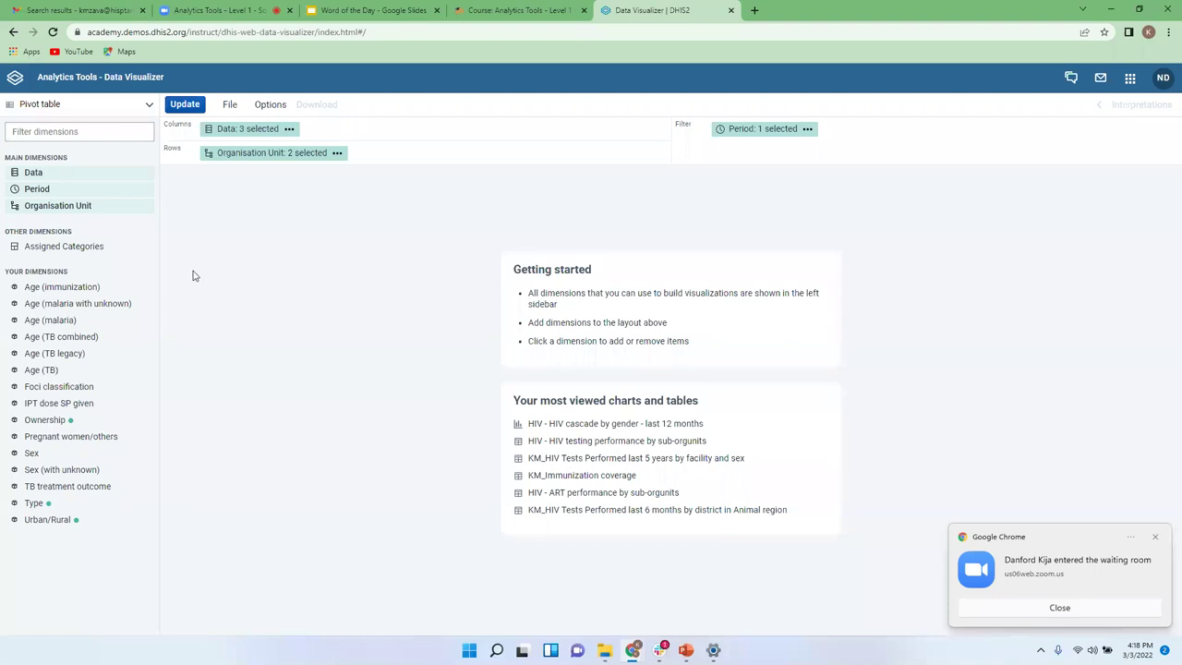
pyautogui.click(183, 106)
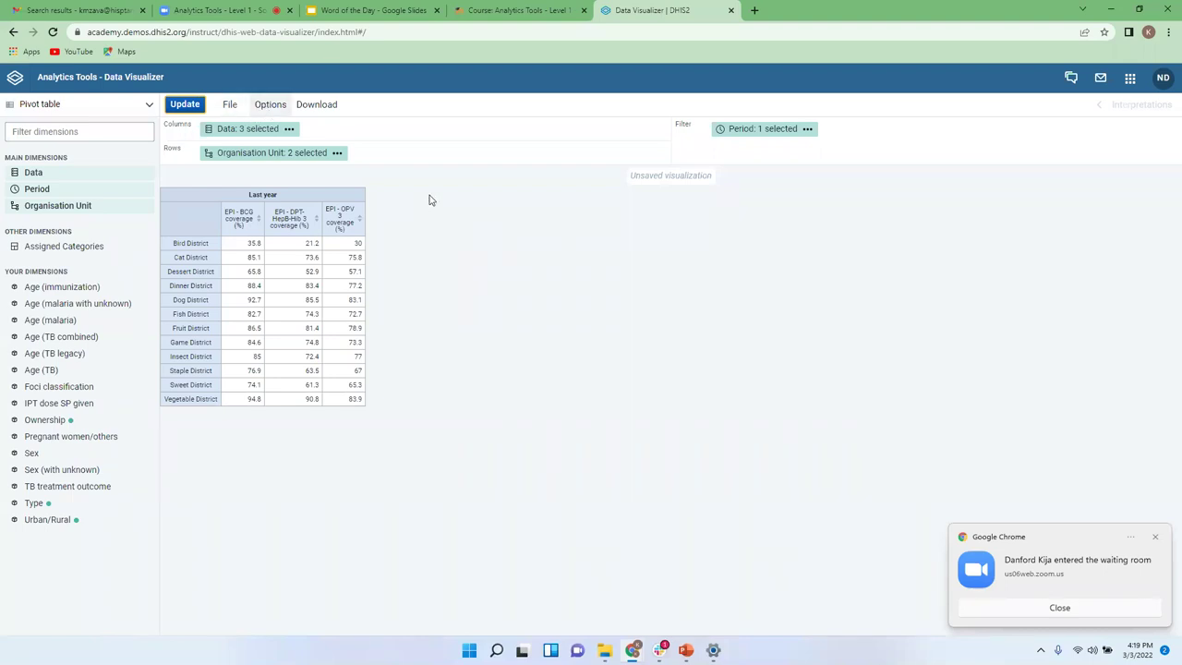
# Step: Color the table with the single legend "EPI coverage" for the entire visualization, including the legend key
pyautogui.click(271, 105)
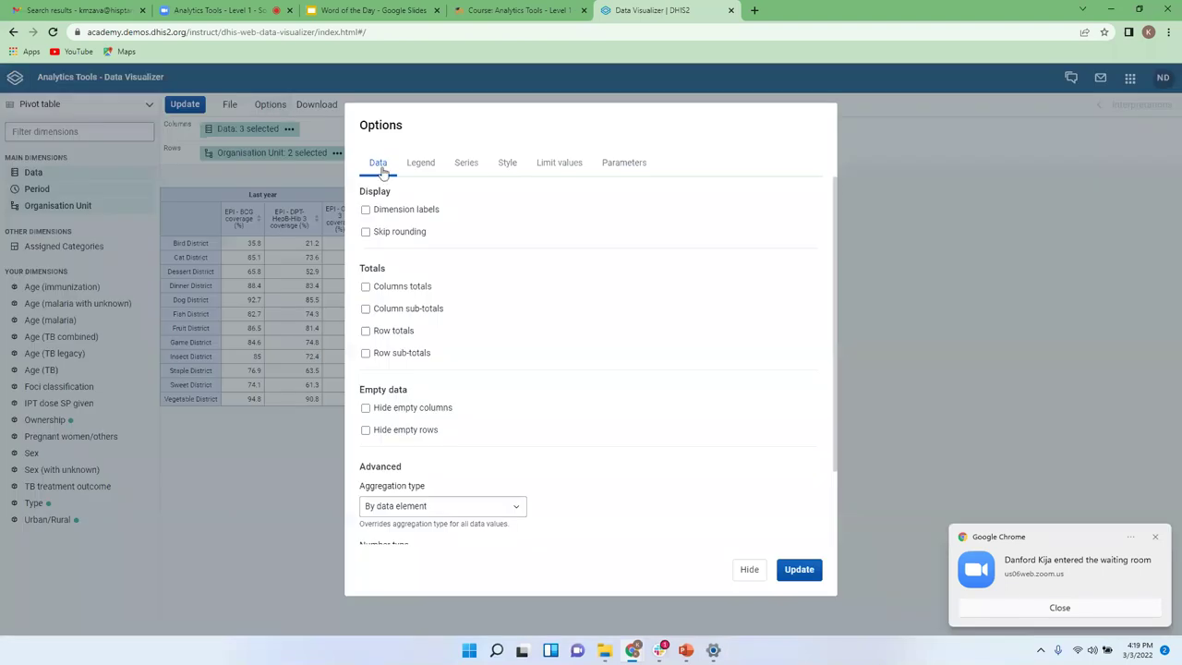
pyautogui.click(423, 166)
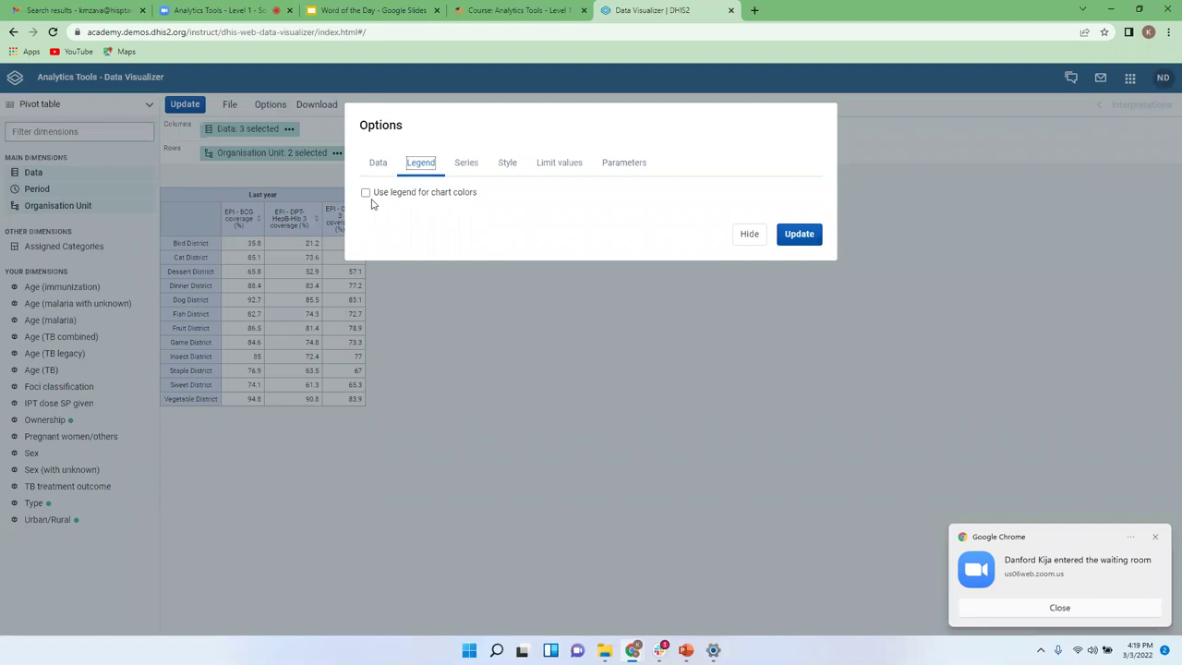
pyautogui.click(409, 196)
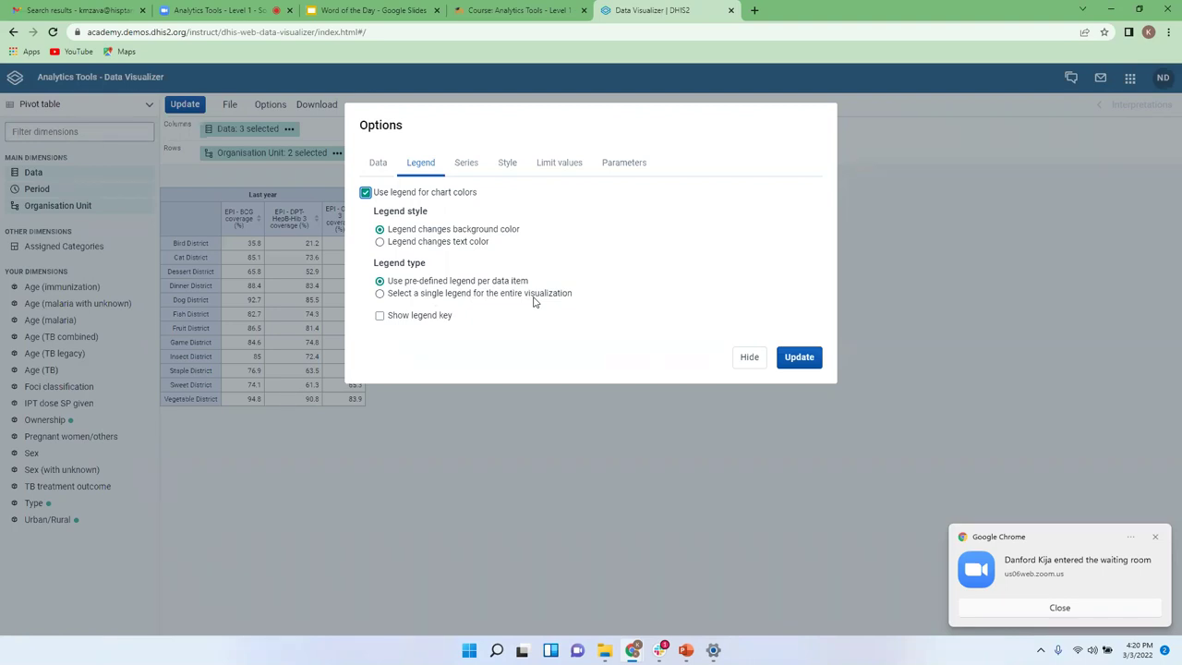
pyautogui.click(380, 294)
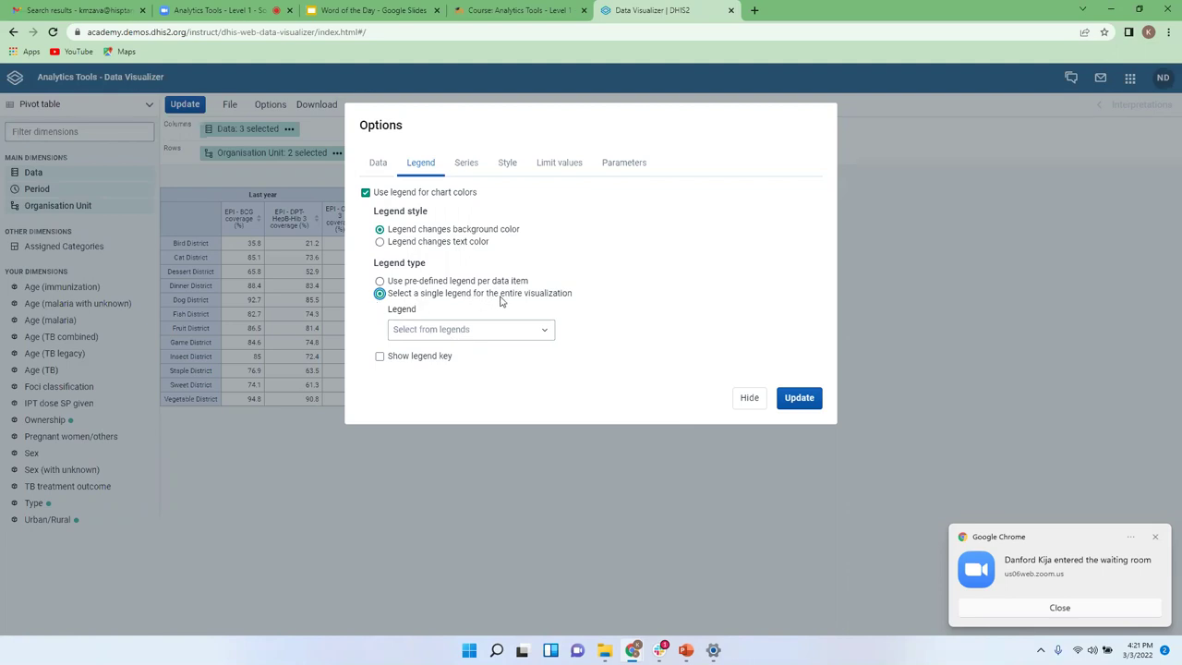
pyautogui.click(468, 329)
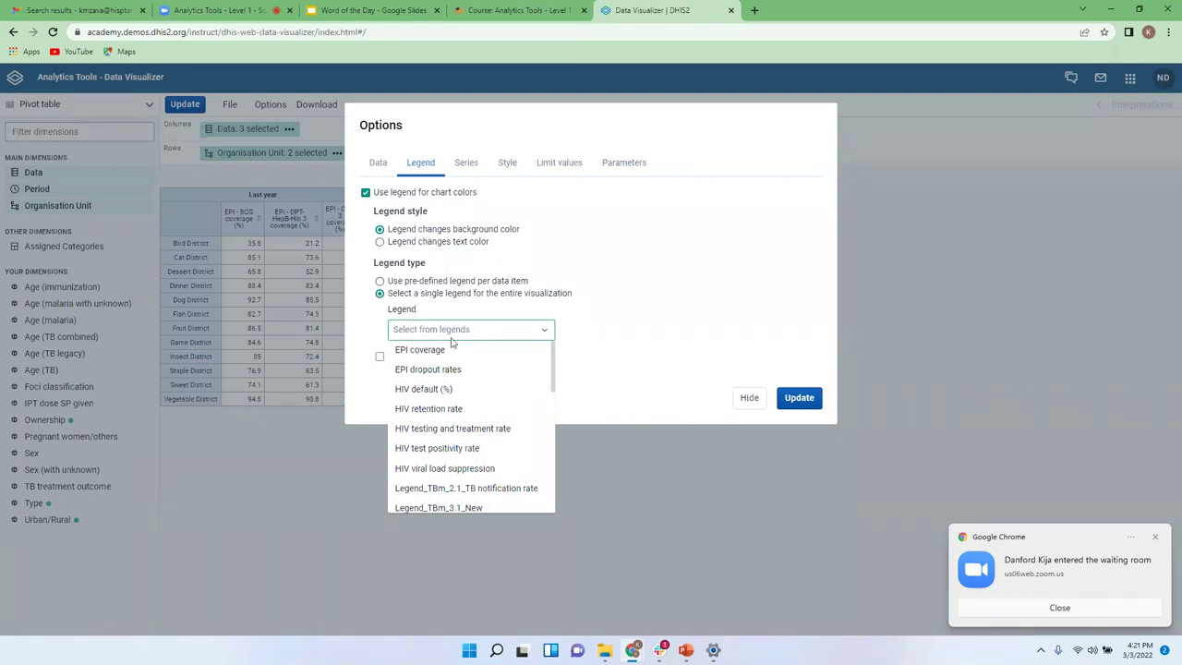
pyautogui.click(420, 350)
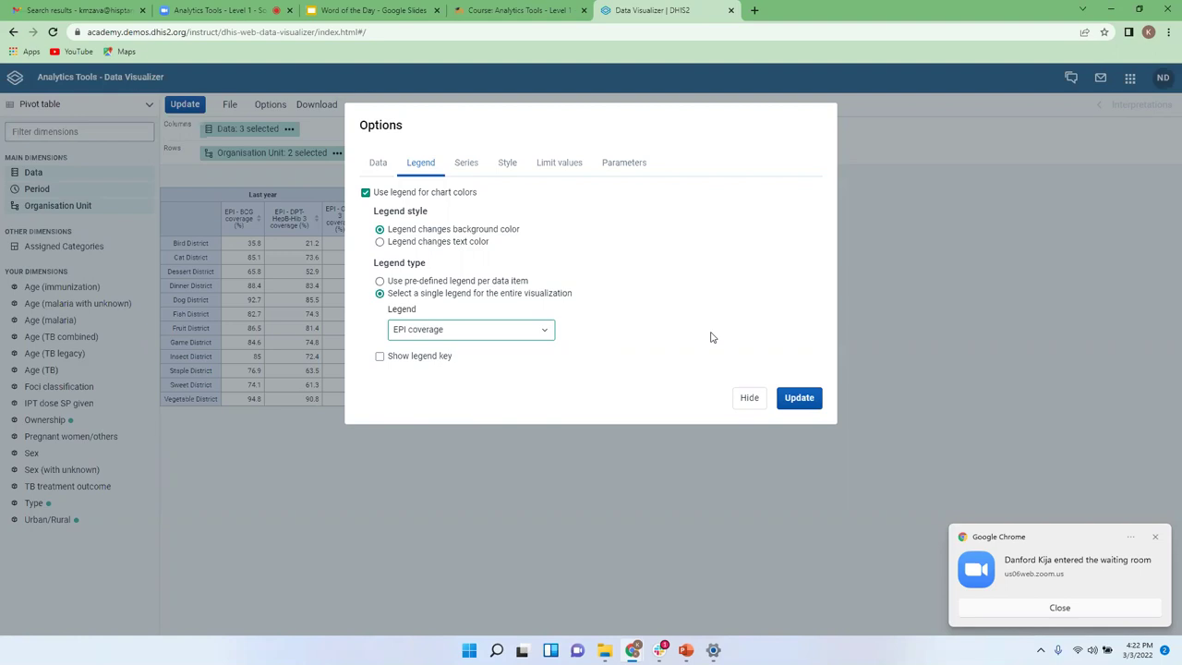
pyautogui.click(412, 359)
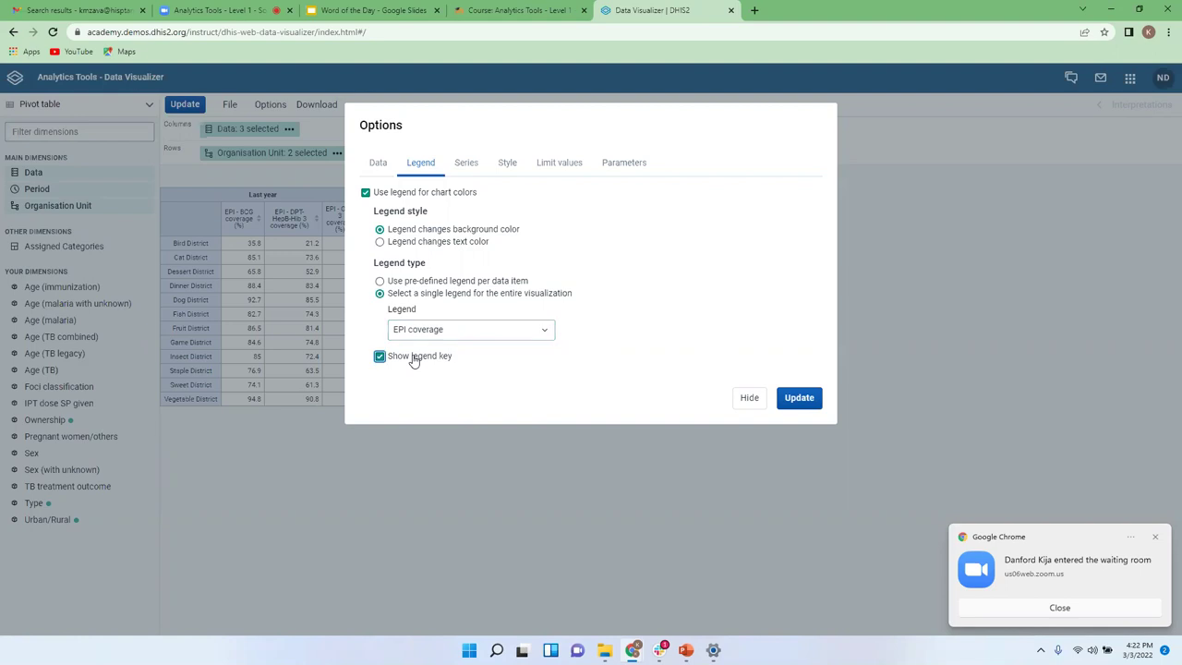
pyautogui.click(796, 398)
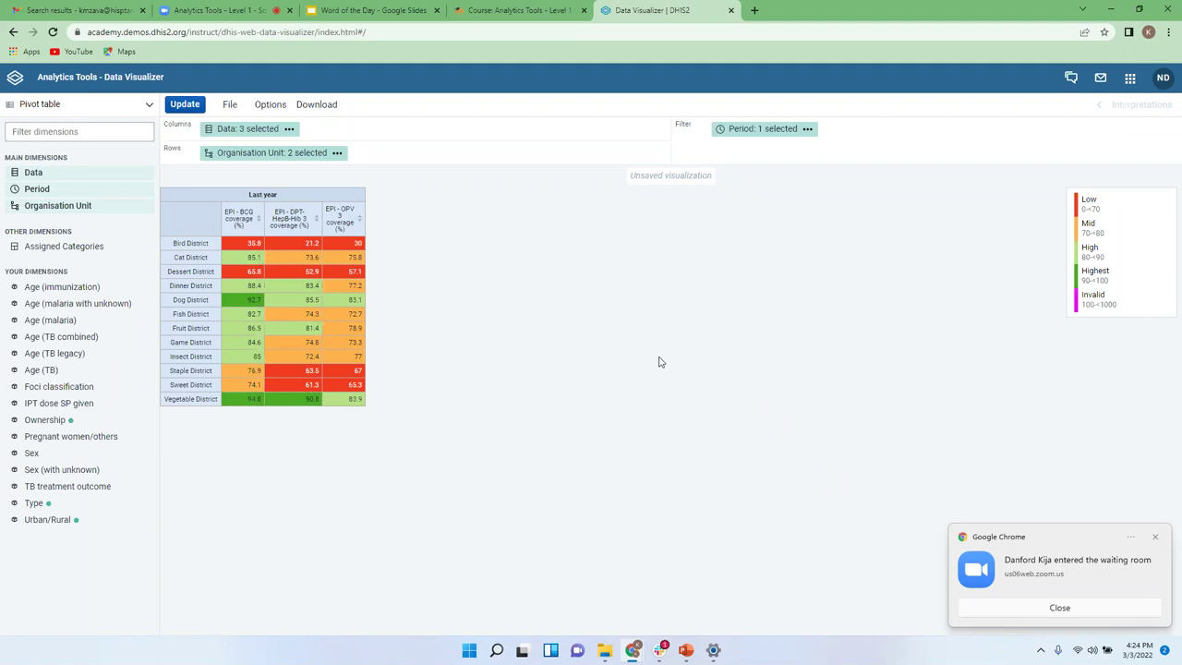
# Step: Sort the districts by BCG coverage in ascending order and drill down to the facility level in Bird District
pyautogui.click(259, 220)
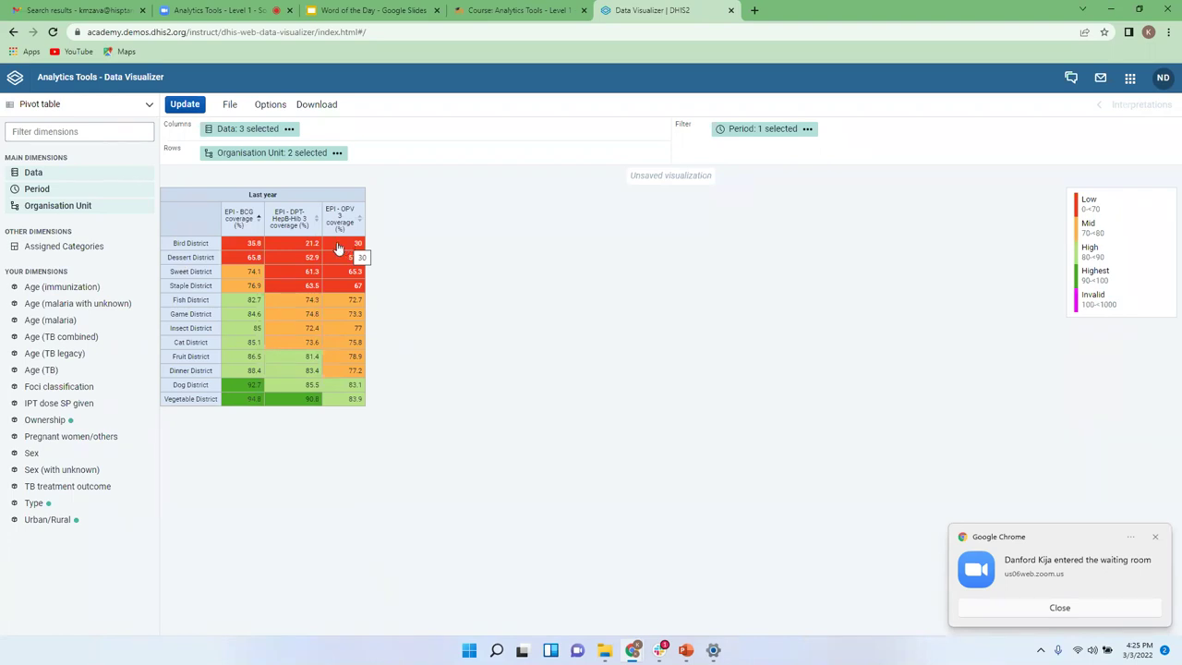
pyautogui.click(340, 244)
pyautogui.click(460, 255)
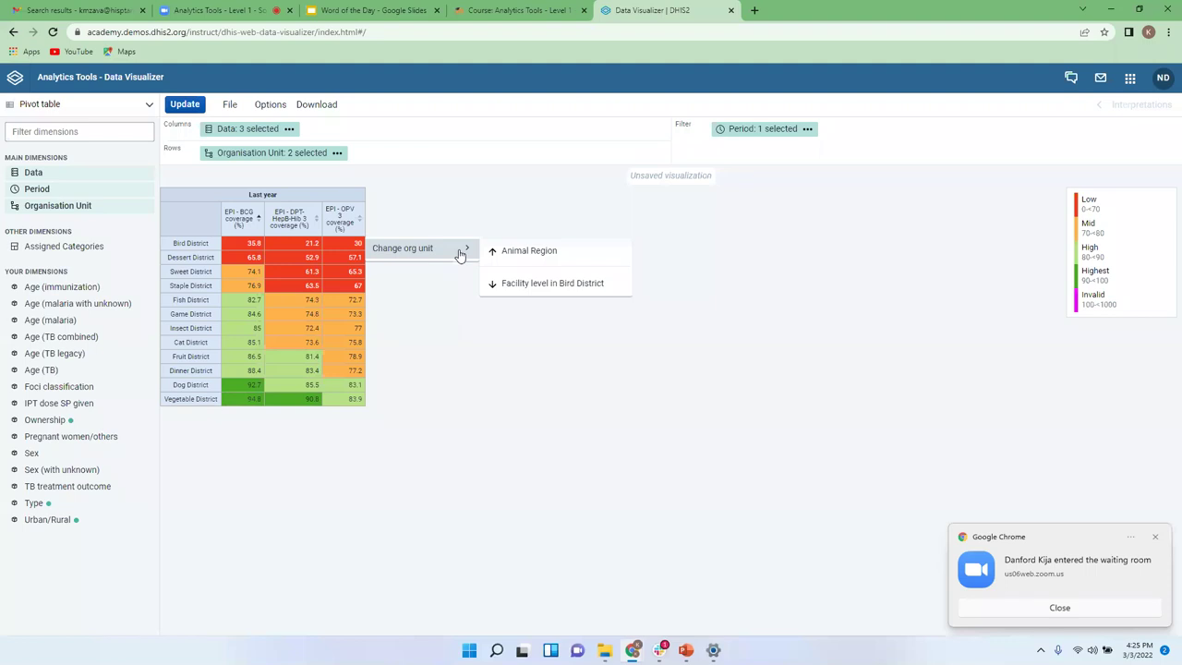
pyautogui.click(531, 286)
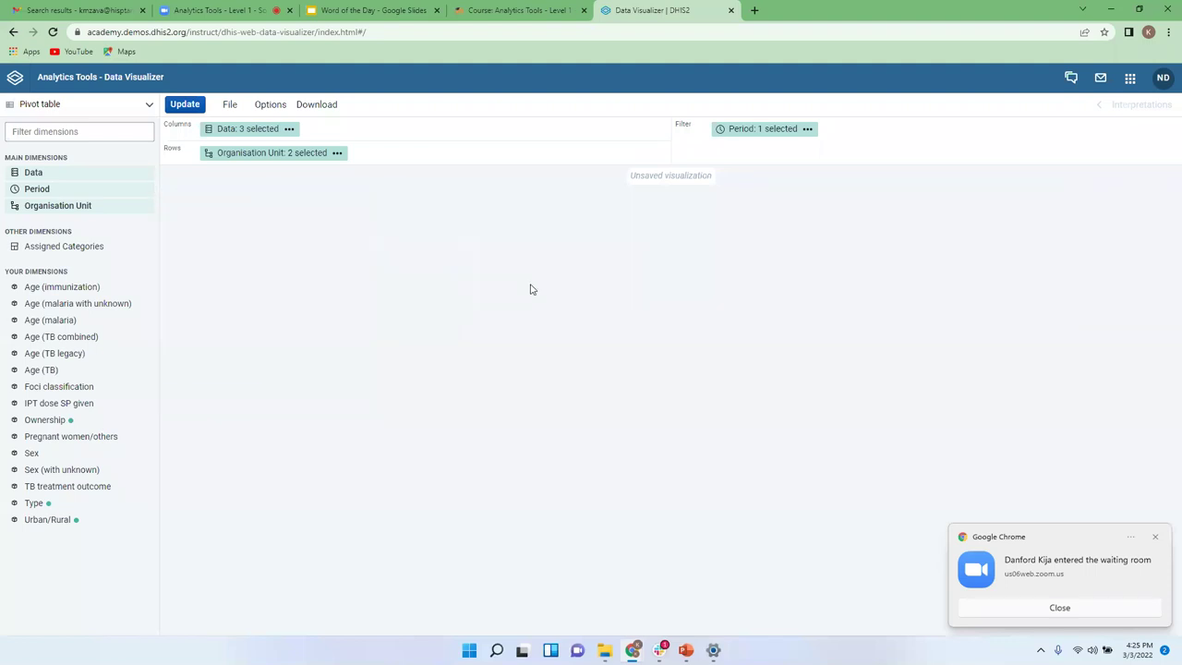